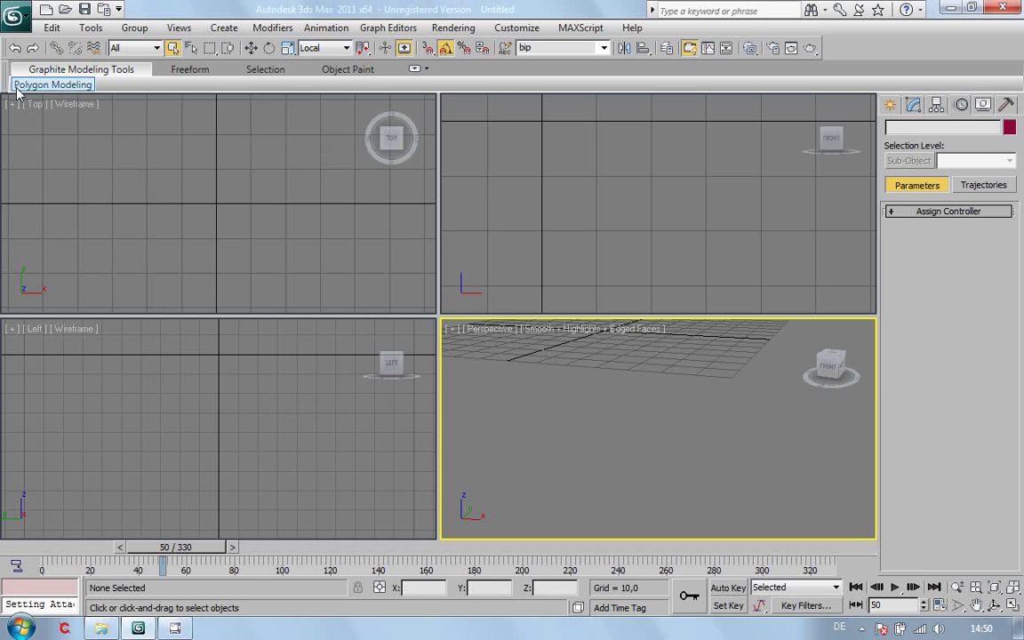
# Open the scene file UDK_FPA_Base.max from the FirstPersonArms folder, continuing without the missing external files
pyautogui.click(65, 8)
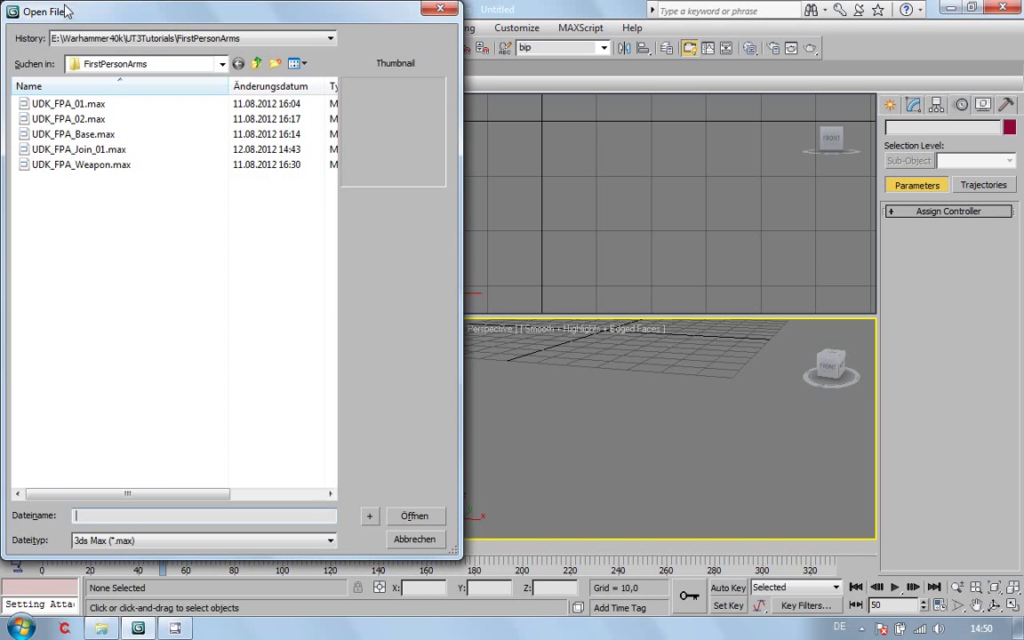
pyautogui.click(80, 134)
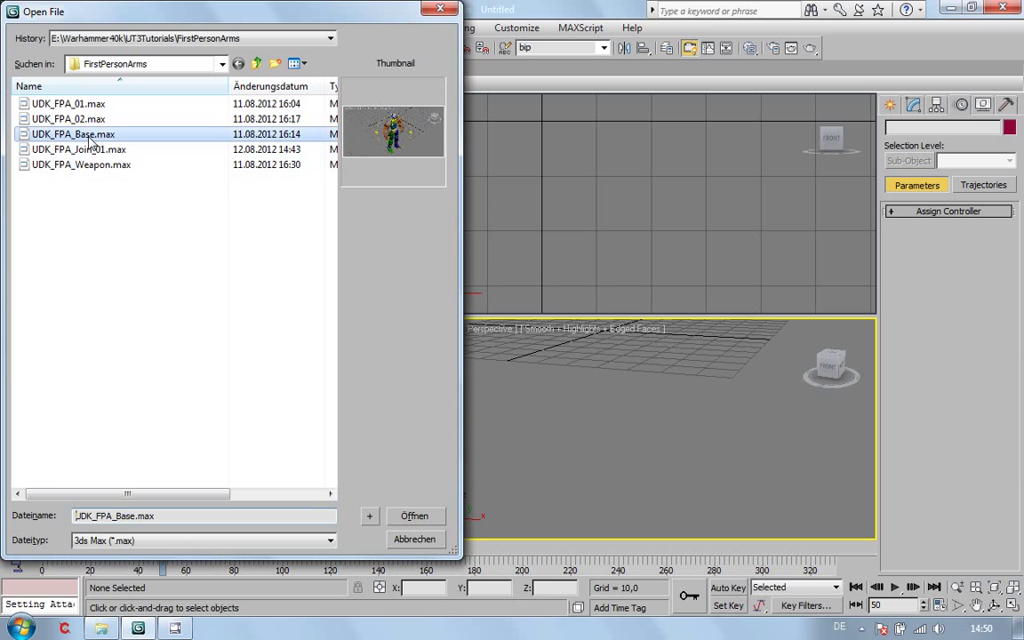
pyautogui.click(414, 517)
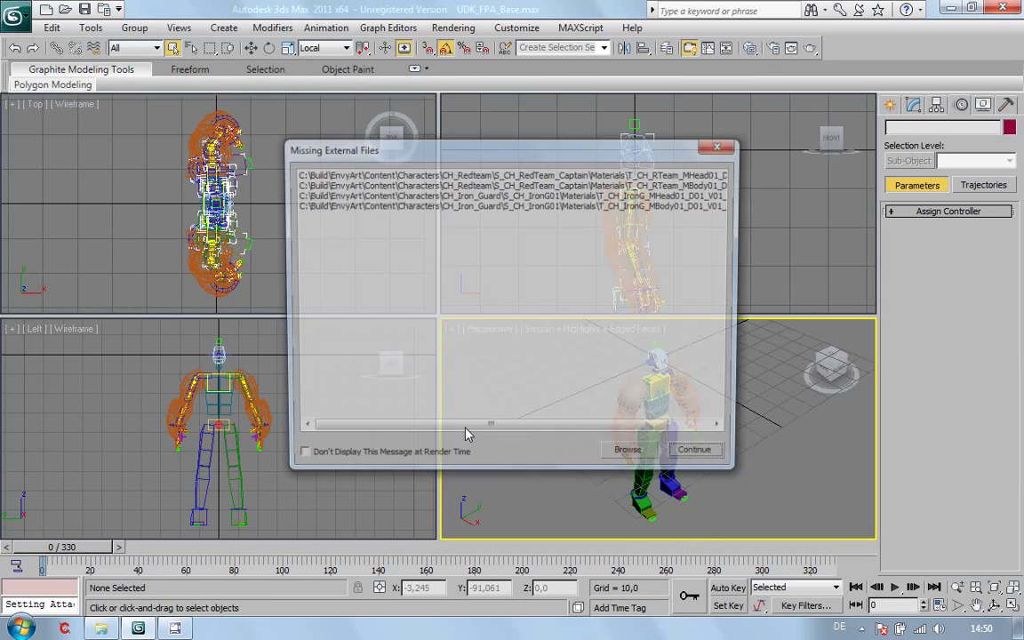
pyautogui.click(692, 461)
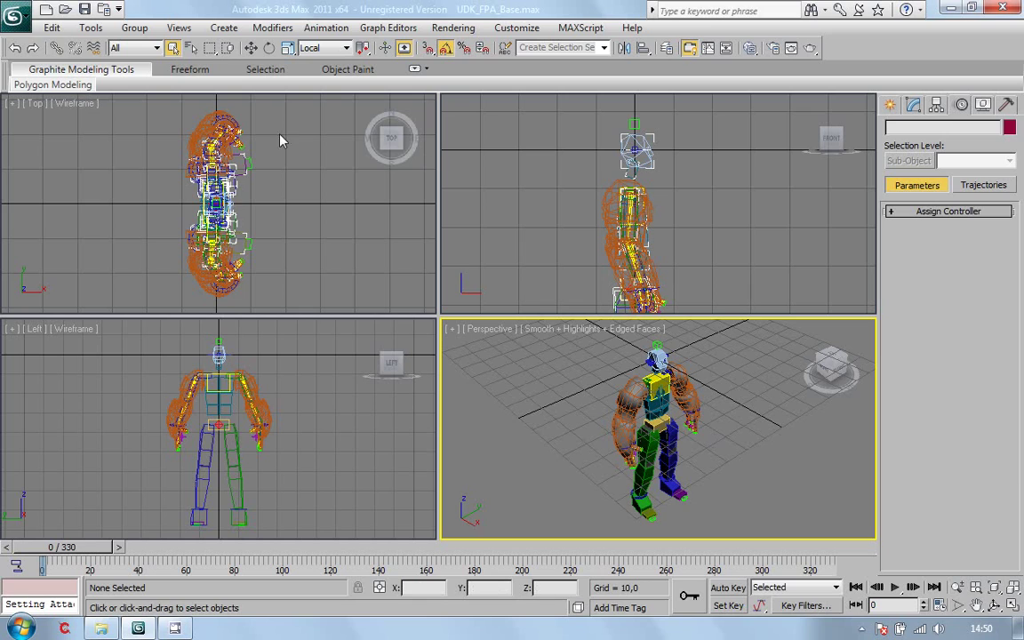
# Merge Shock_Base, Shock_Fire and SK_WP_Shock from UDK_FPA_Weapon.max into the current scene
pyautogui.click(18, 17)
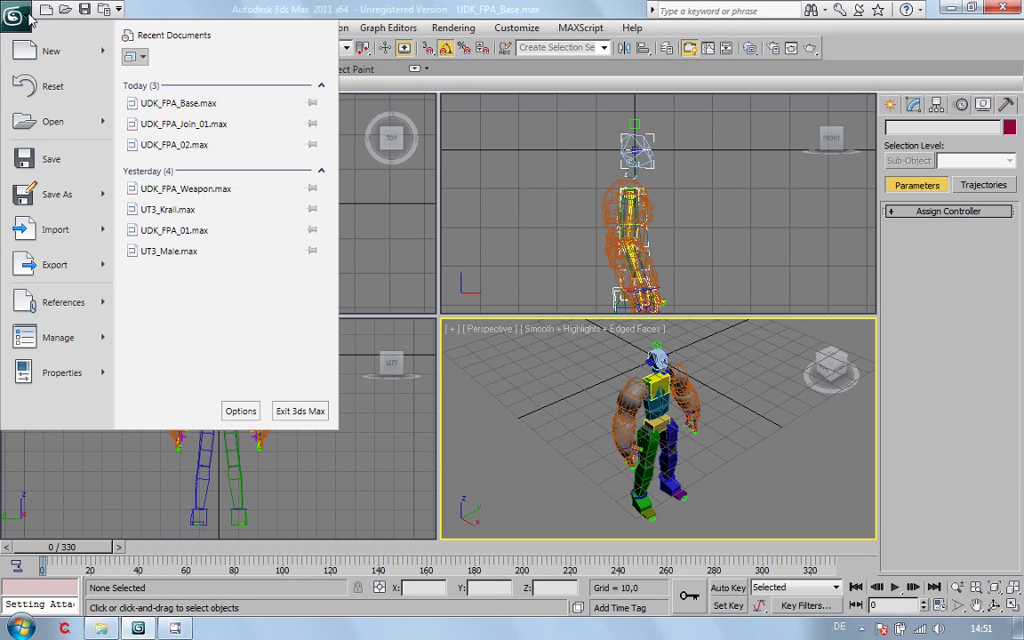
pyautogui.moveTo(40, 235)
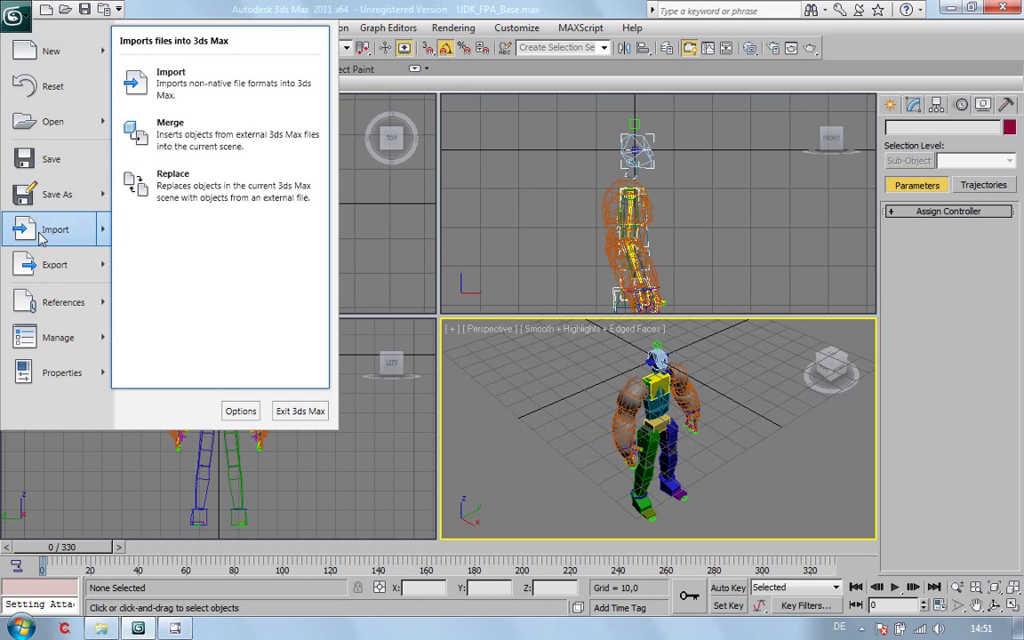
pyautogui.click(191, 142)
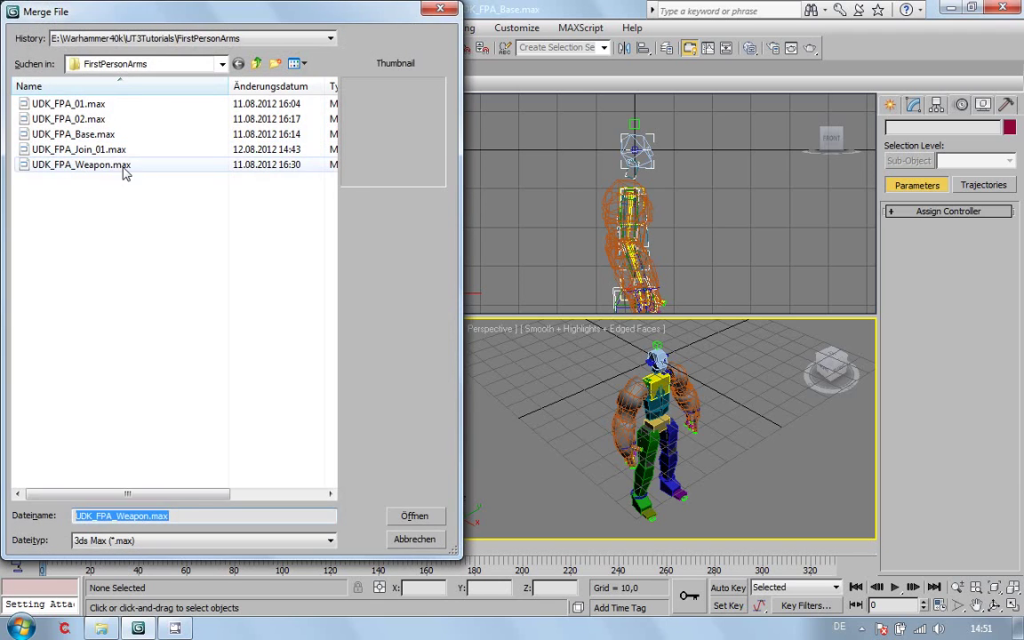
pyautogui.click(125, 167)
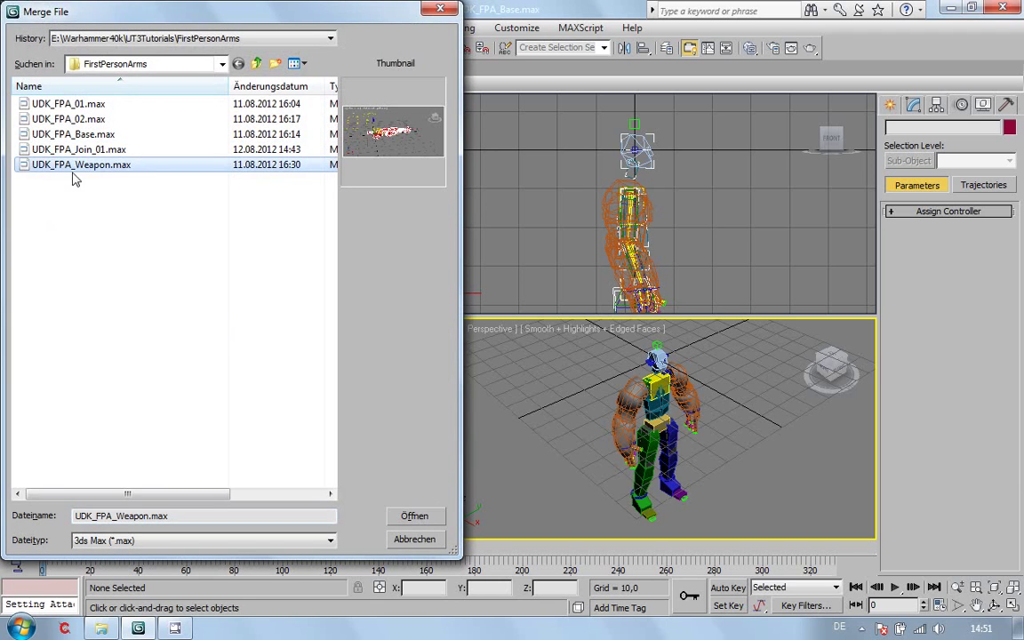
pyautogui.click(414, 517)
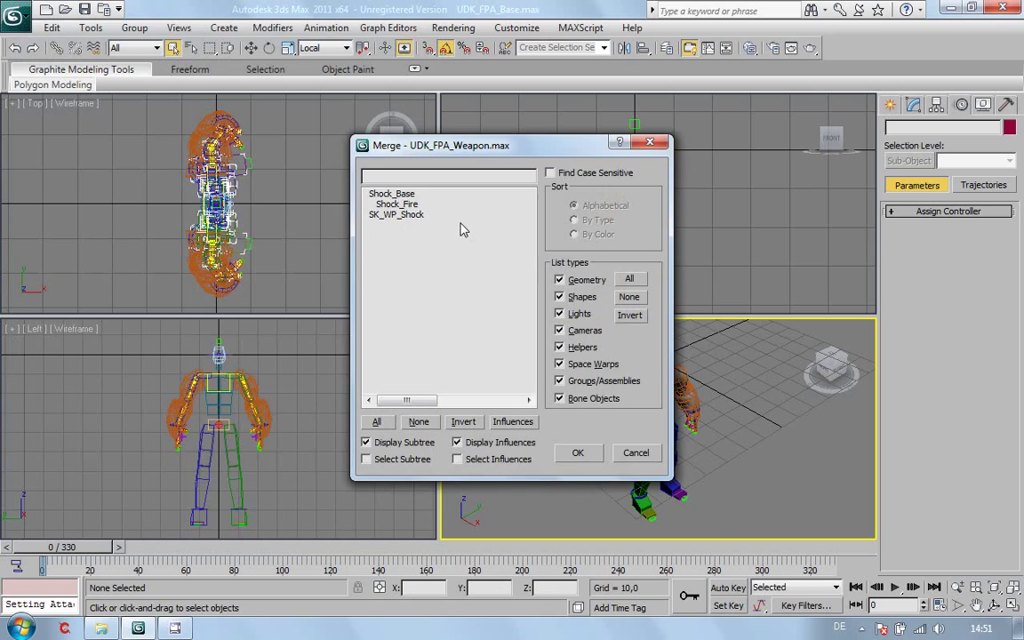
pyautogui.moveTo(403, 194); pyautogui.dragTo(401, 221)
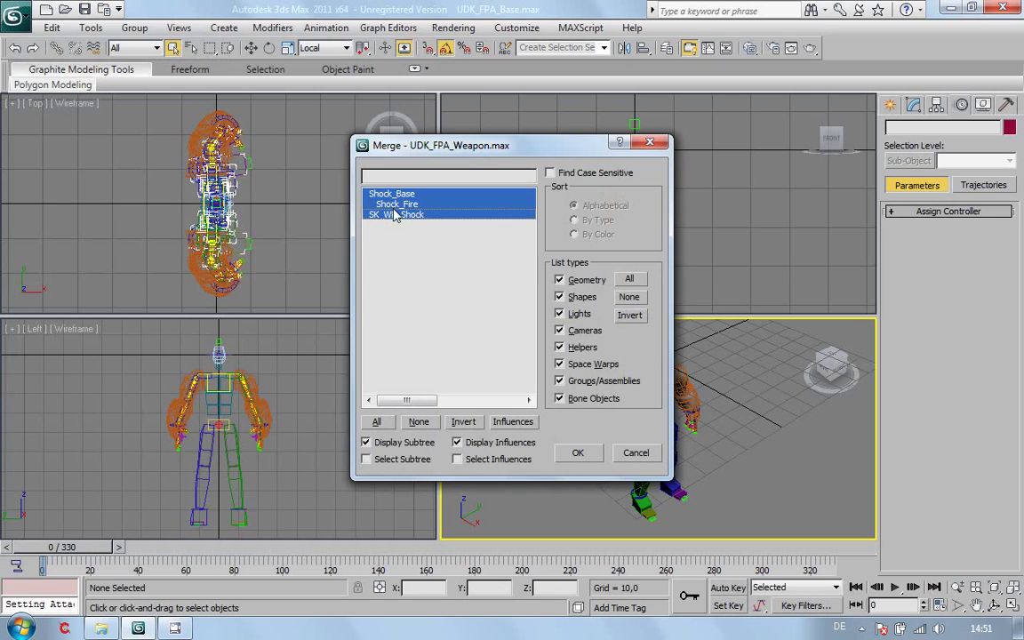
pyautogui.click(578, 453)
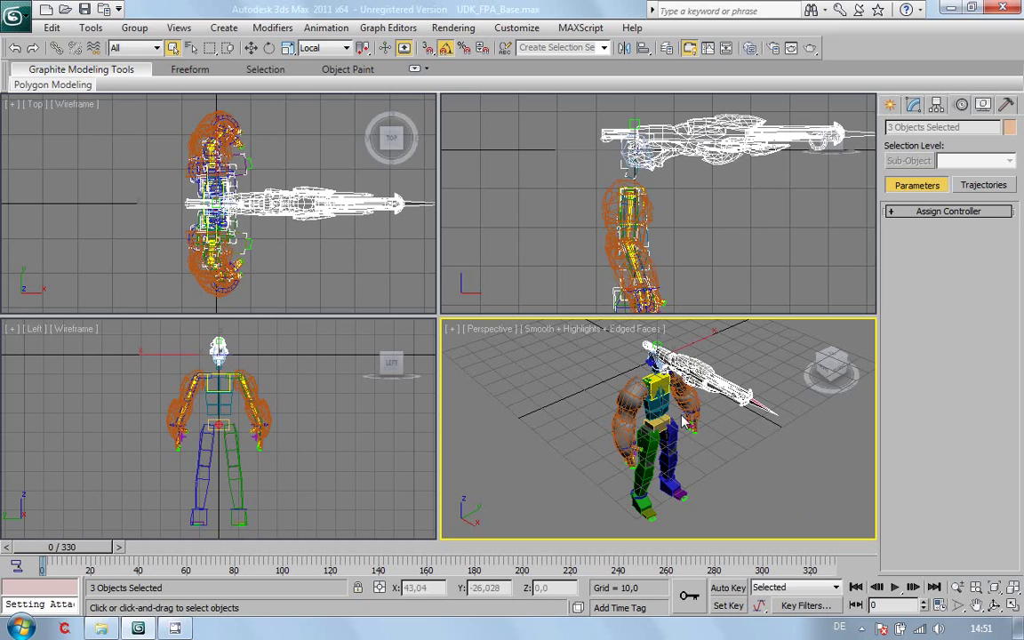
# Select the biped using the bip selection set and locate the Idle_Ready motion files for loading onto it
pyautogui.click(604, 49)
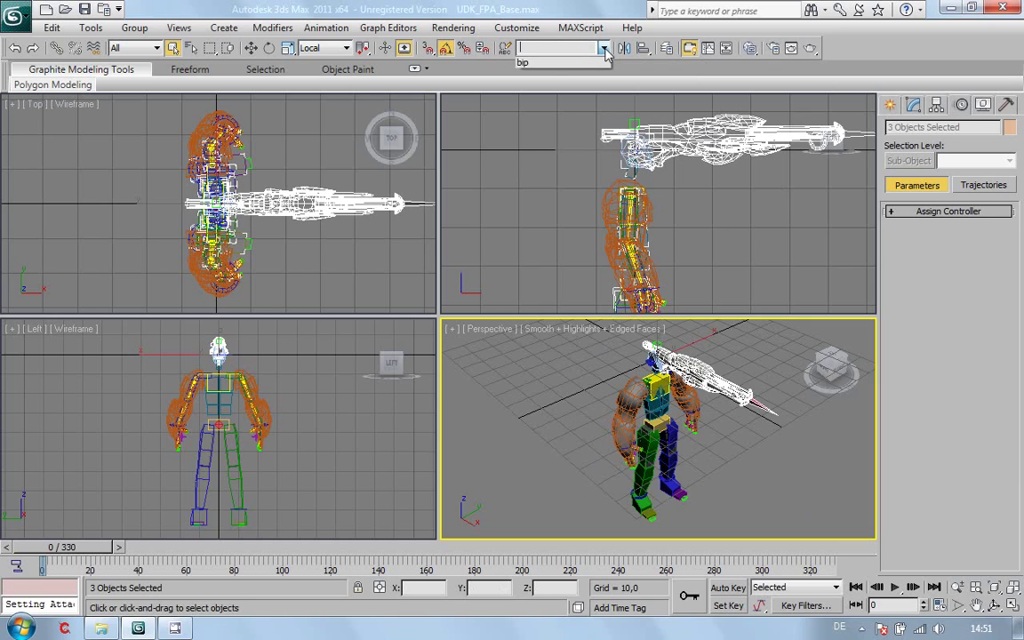
pyautogui.click(531, 64)
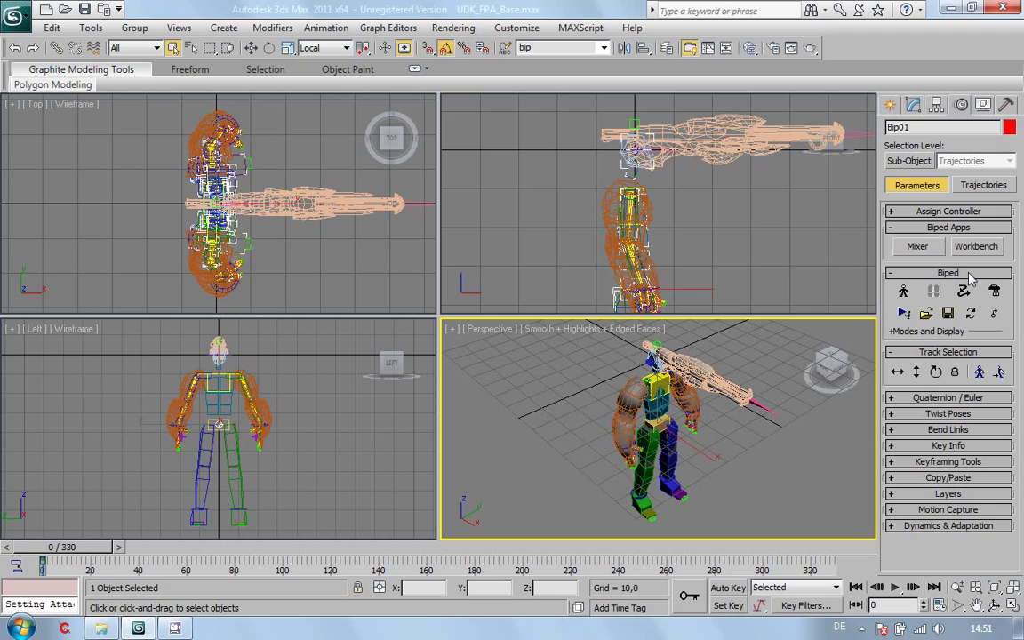
pyautogui.click(926, 314)
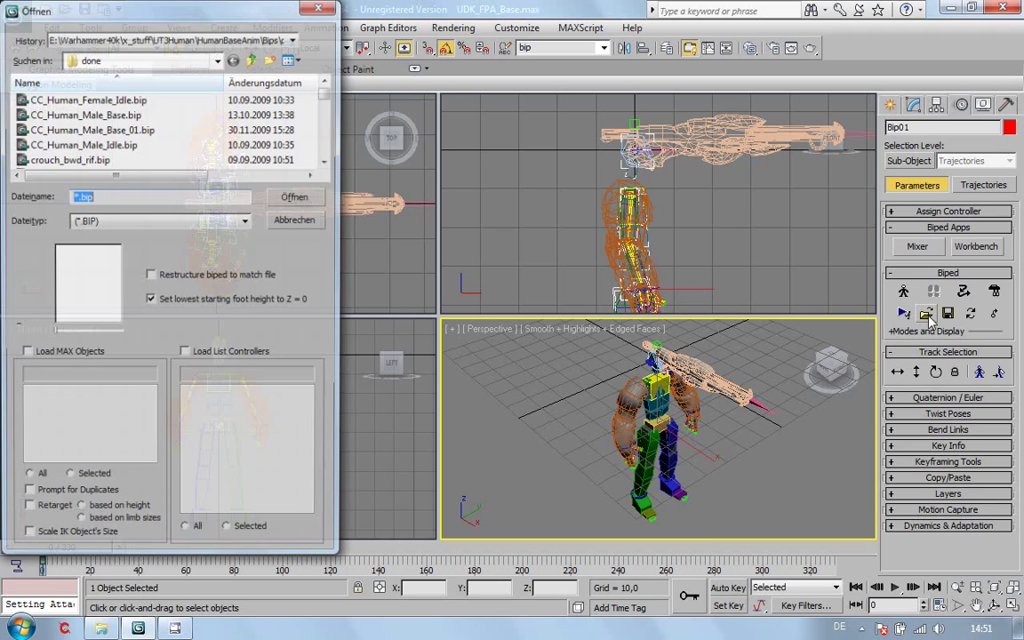
pyautogui.moveTo(326, 93); pyautogui.dragTo(322, 127)
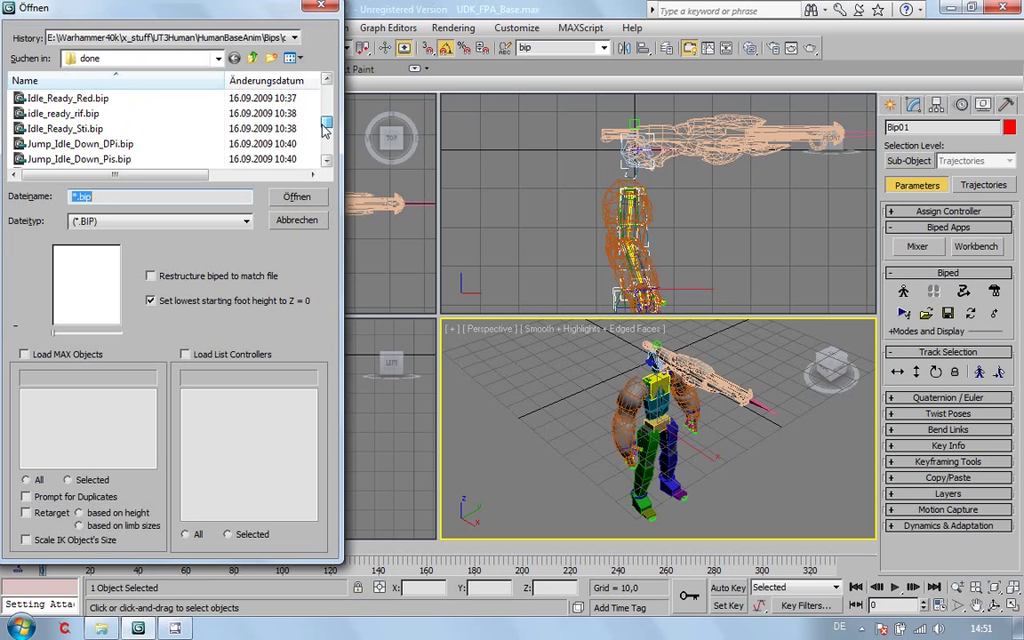
pyautogui.click(62, 114)
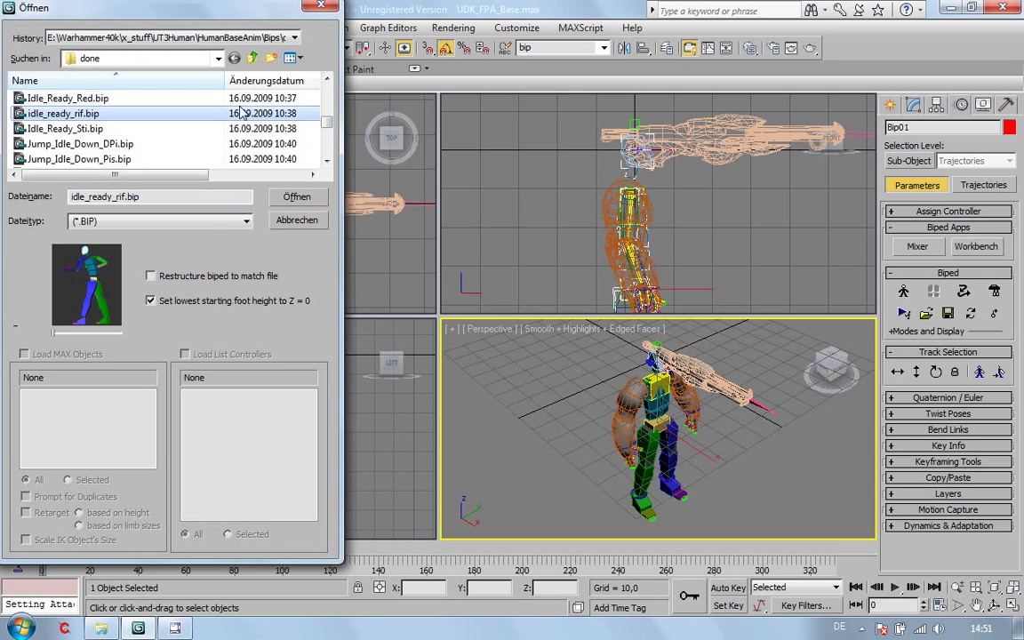
pyautogui.click(327, 81)
pyautogui.click(327, 81)
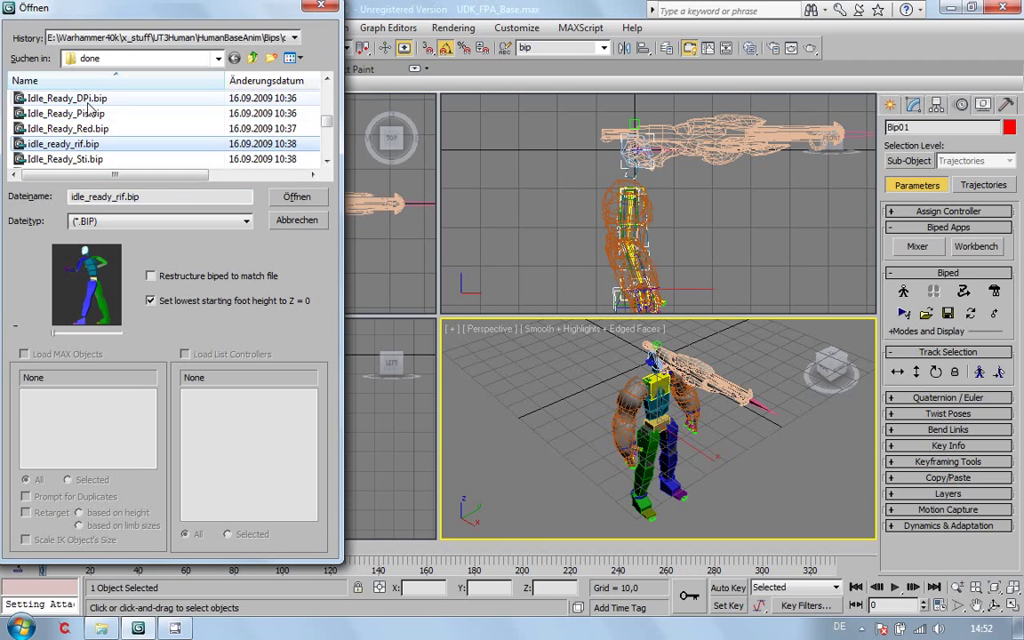
# Compare the pose previews of the Idle_Ready DPi, Pis, Red, rif and Sti motion files
pyautogui.click(88, 99)
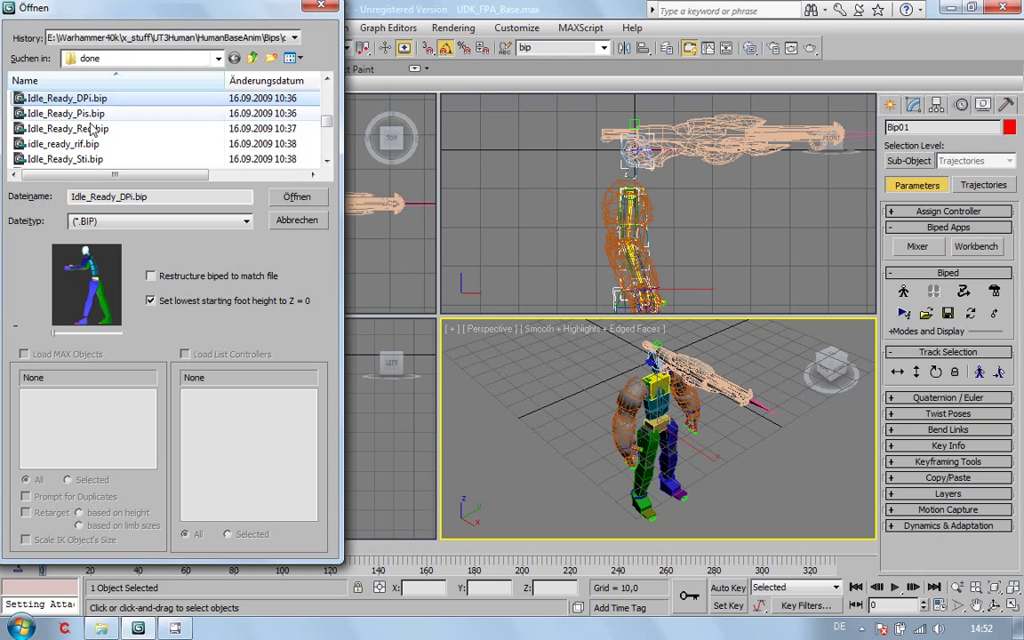
pyautogui.click(92, 116)
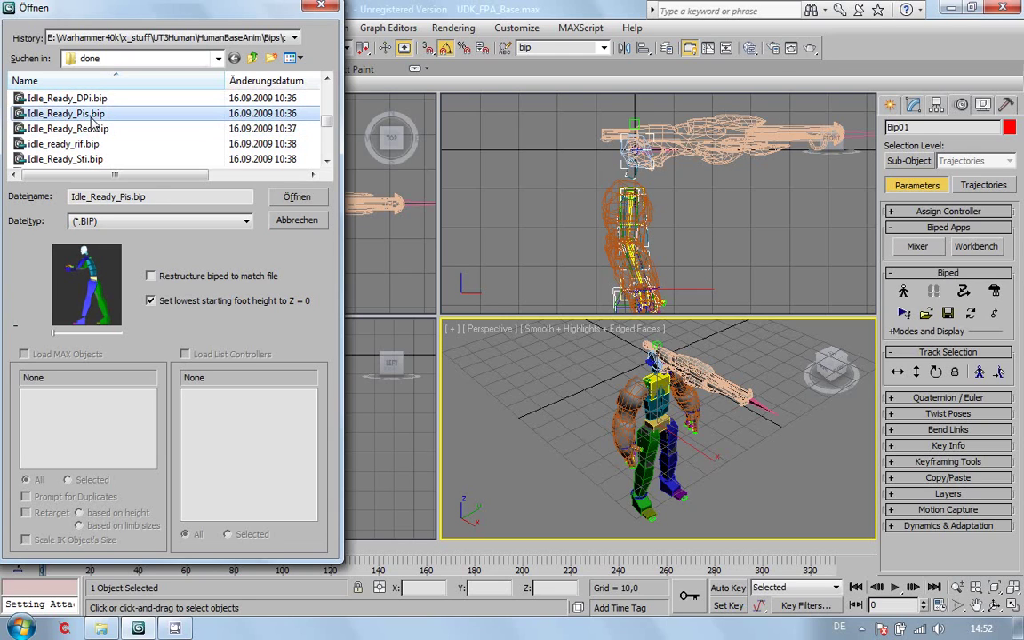
pyautogui.click(88, 131)
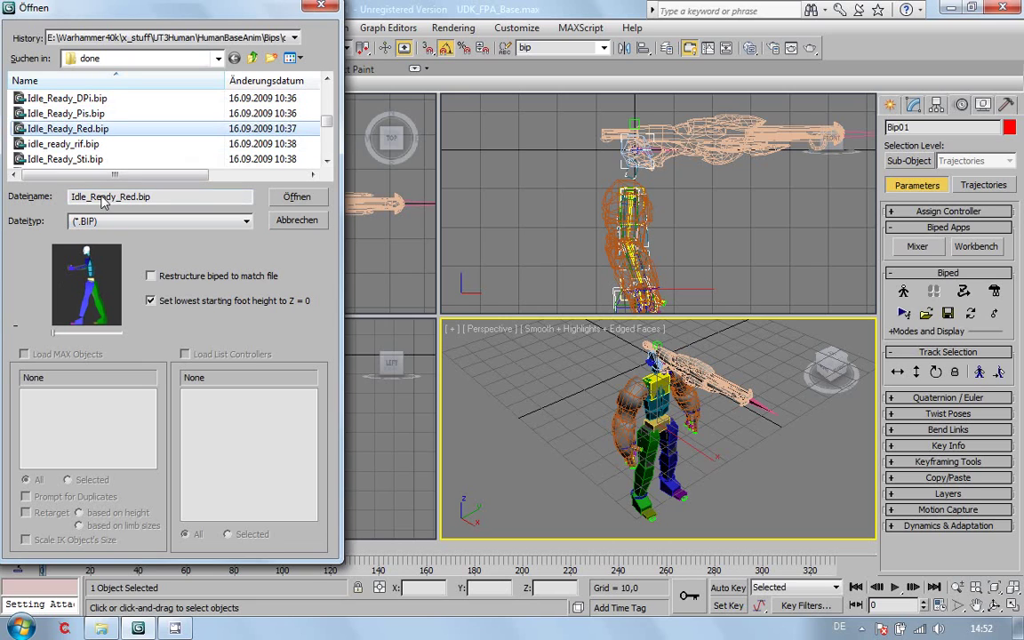
pyautogui.click(83, 146)
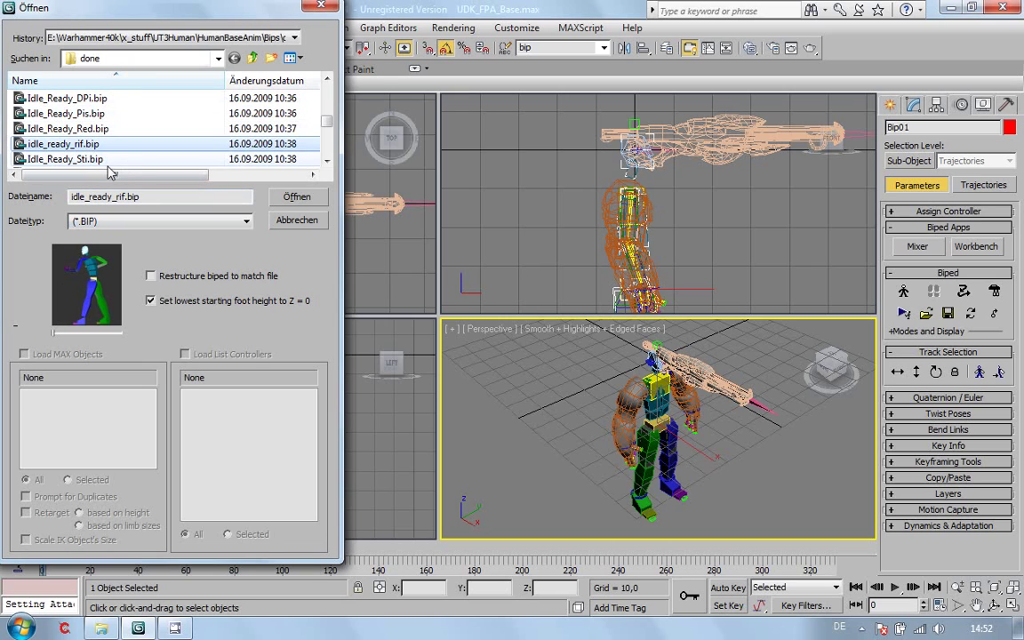
pyautogui.click(88, 159)
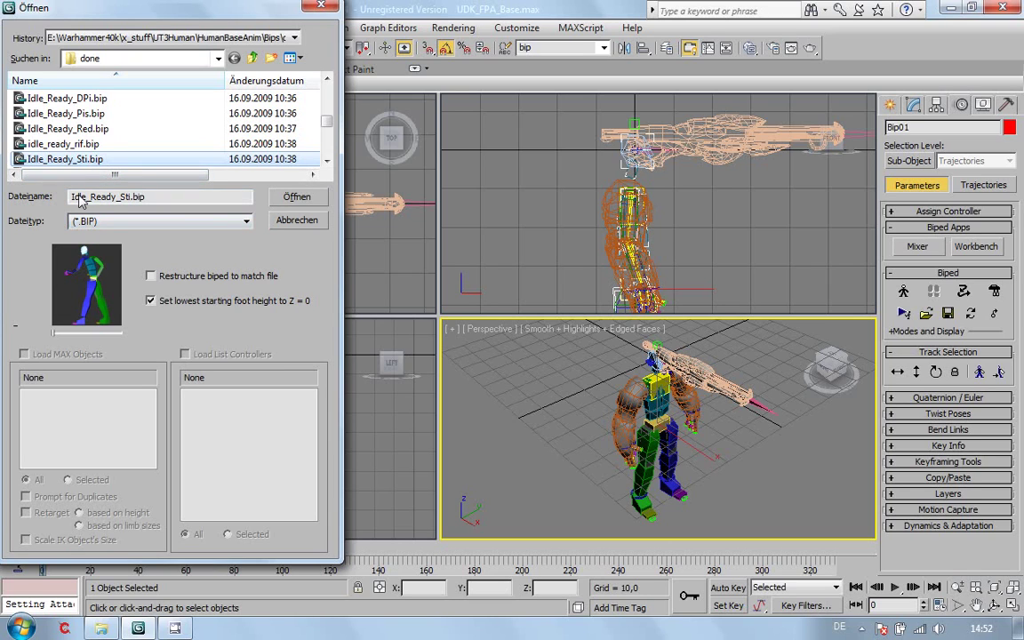
pyautogui.click(79, 144)
pyautogui.click(80, 159)
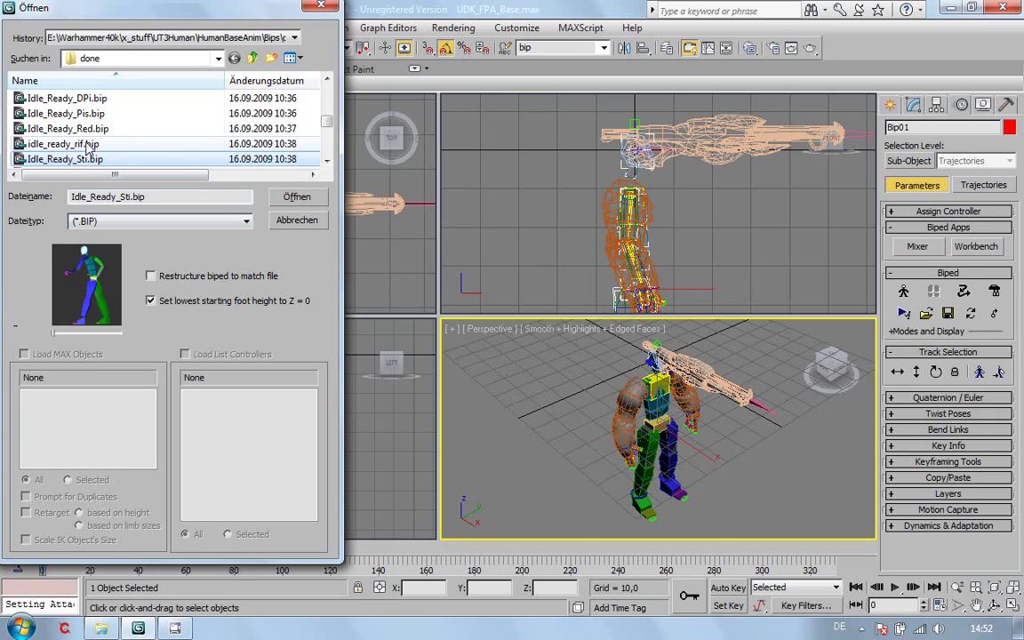
# Load the motion file idle_ready_rif.bip onto the biped and dismiss the obsolete file notice
pyautogui.click(87, 146)
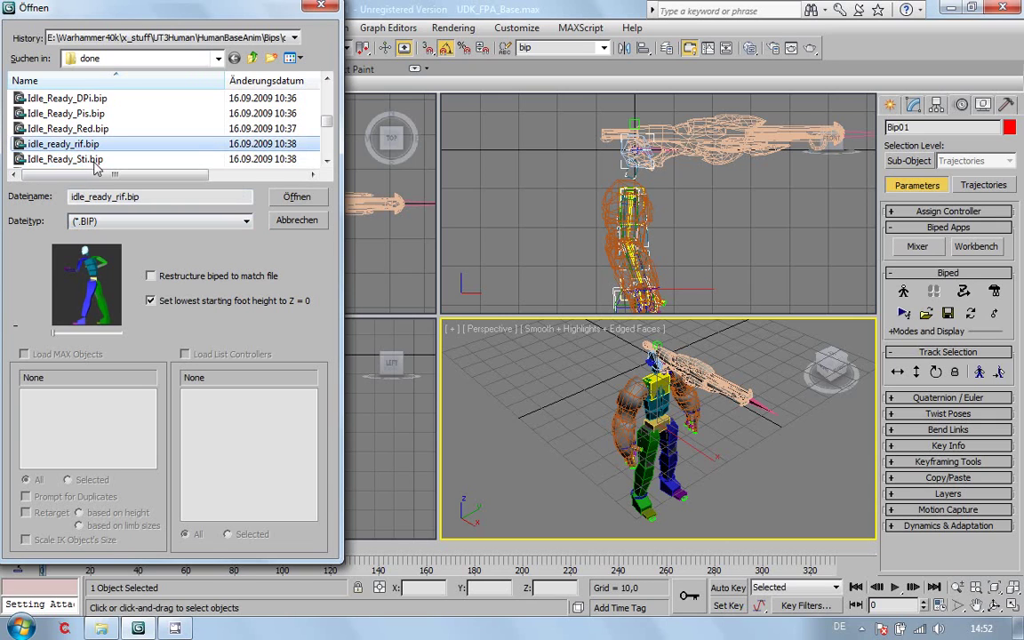
pyautogui.click(289, 197)
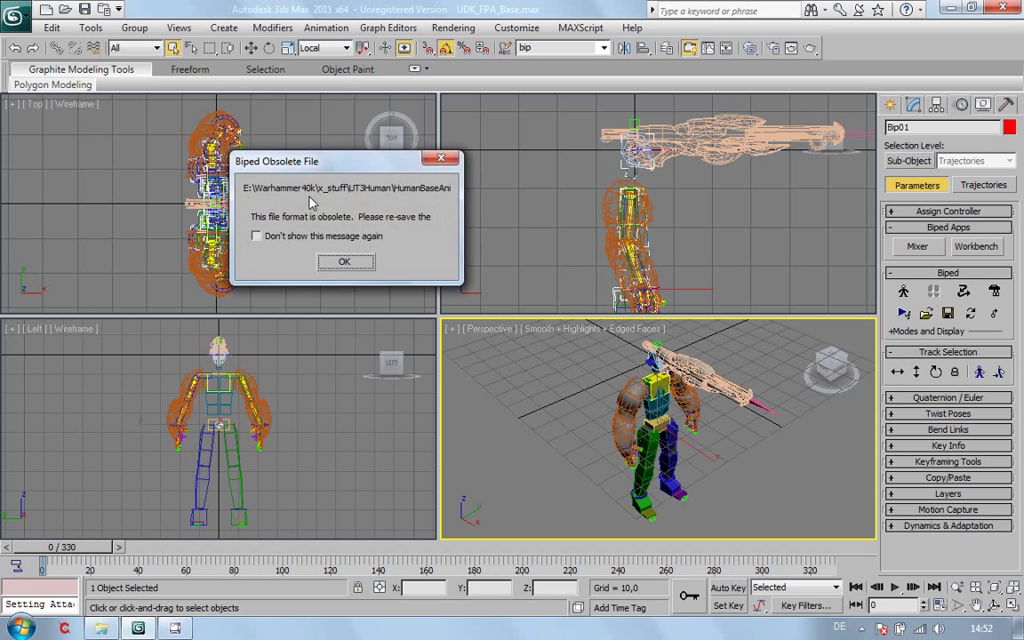
pyautogui.click(327, 265)
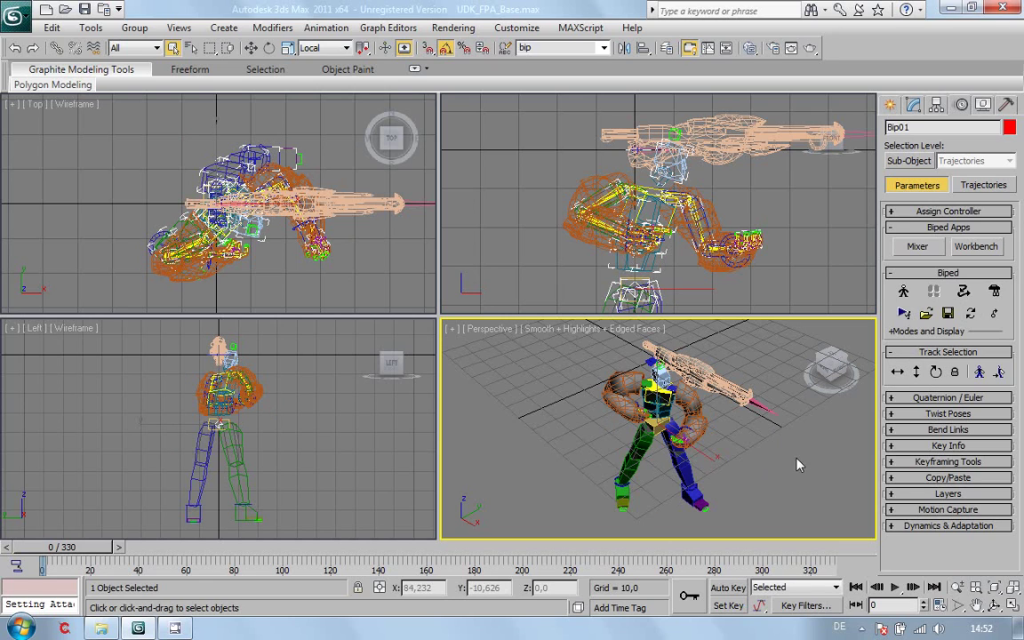
# Examine the biped's rifle pose and the weapon from several angles in the Perspective view, scrubbing the animation back to frame 0
pyautogui.click(993, 605)
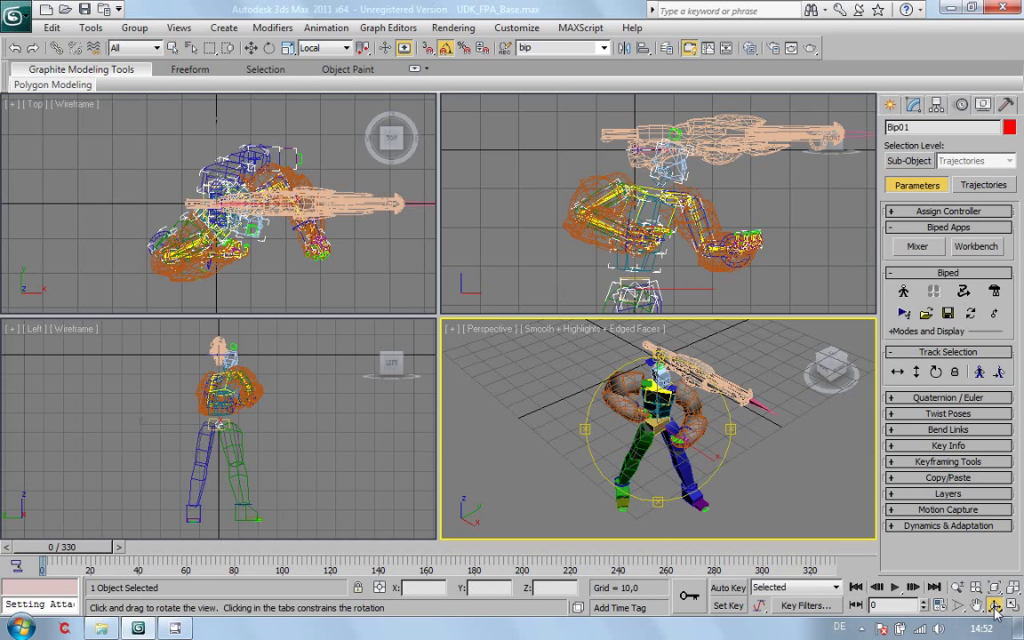
pyautogui.moveTo(622, 416); pyautogui.dragTo(707, 451)
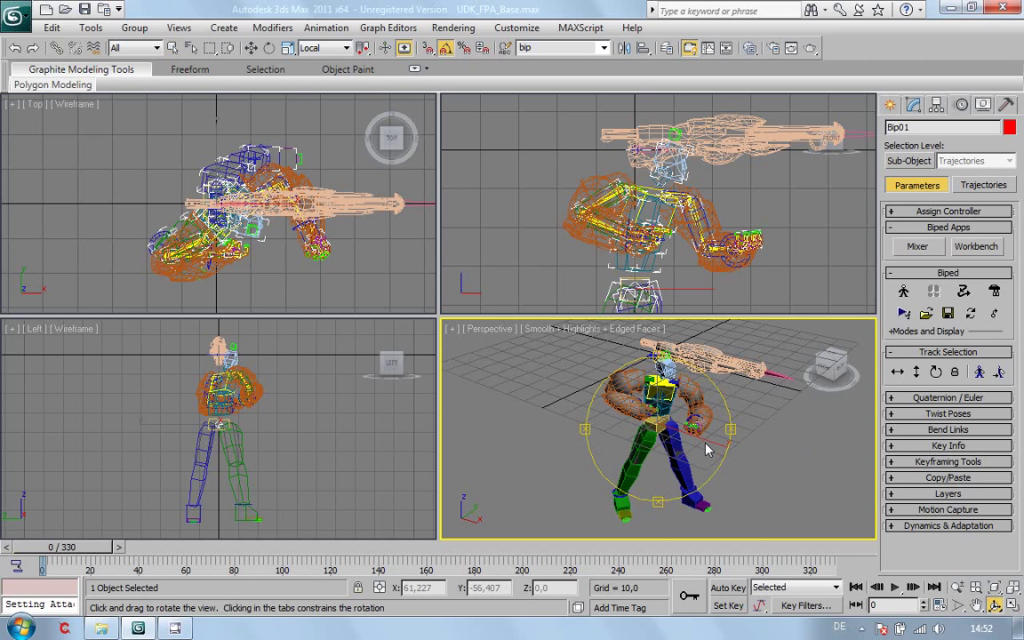
pyautogui.moveTo(600, 419); pyautogui.dragTo(609, 410)
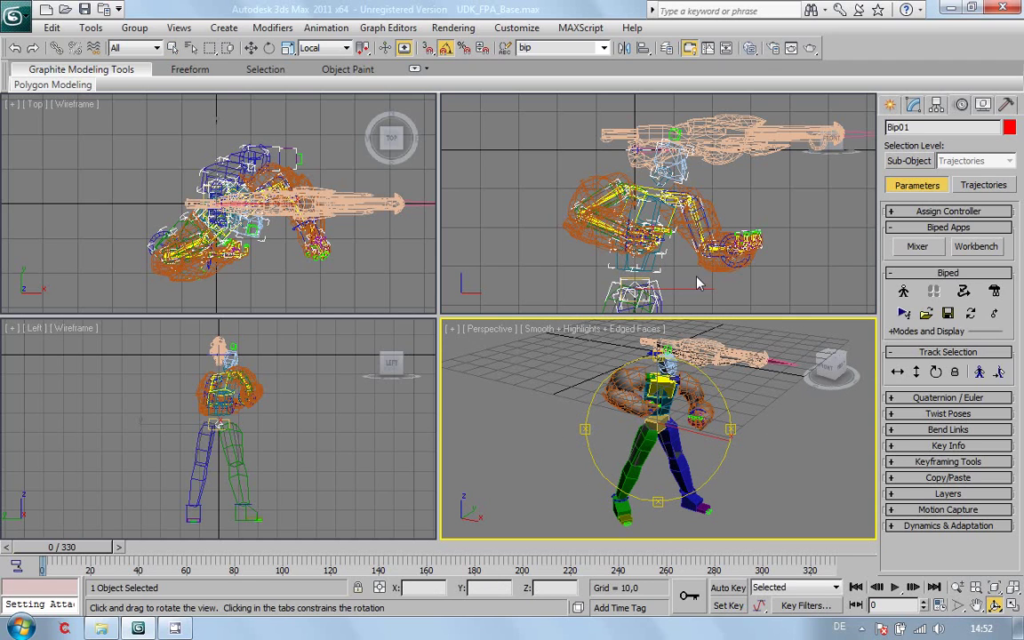
pyautogui.moveTo(630, 399); pyautogui.dragTo(629, 395)
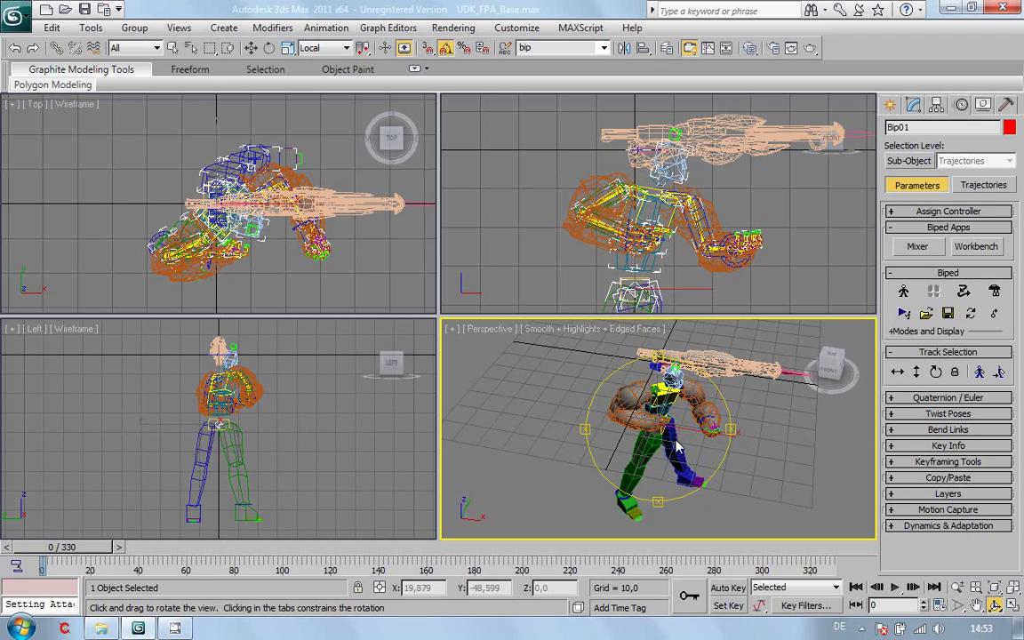
pyautogui.moveTo(675, 449); pyautogui.dragTo(653, 418)
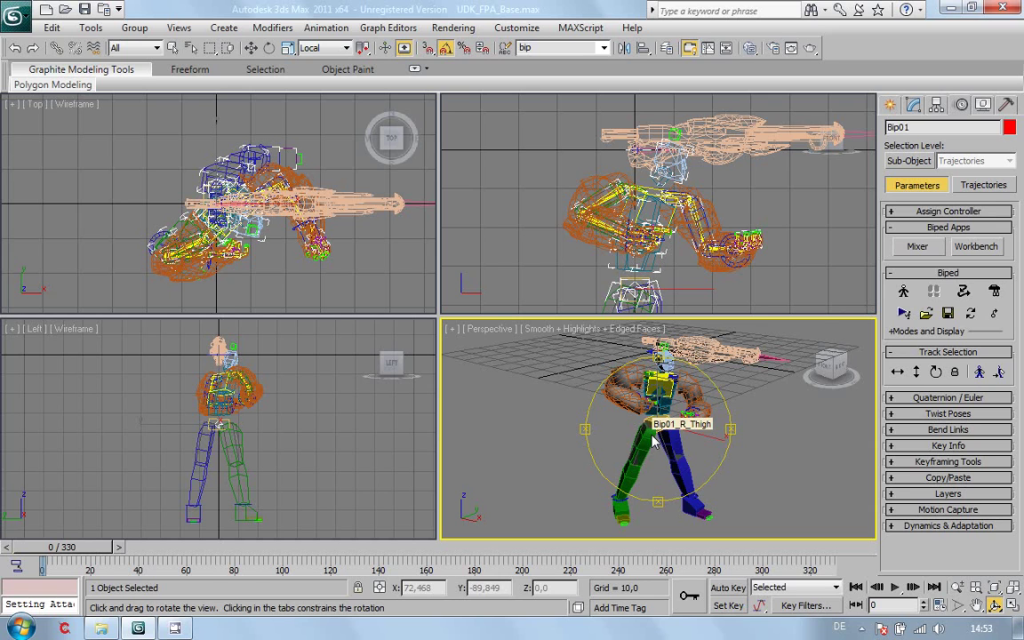
pyautogui.moveTo(92, 552); pyautogui.dragTo(8, 546)
pyautogui.hotkey('ctrl', 'r')
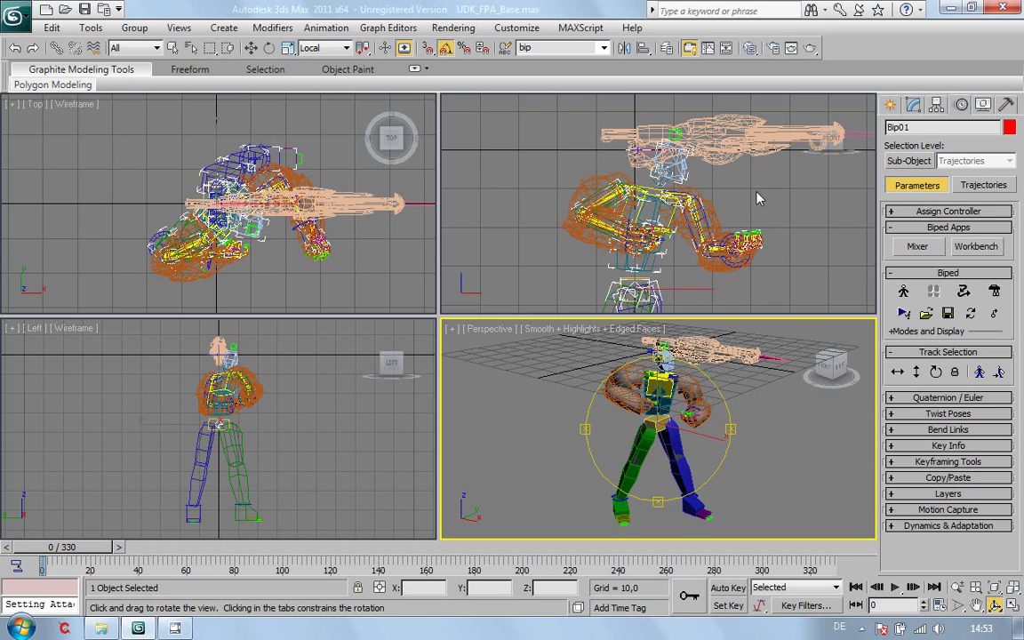
# Align the weapon's Shock_Base bone to Bip_RightWeapon in X, Y and Z position, pivot point to pivot point
pyautogui.rightClick(682, 173)
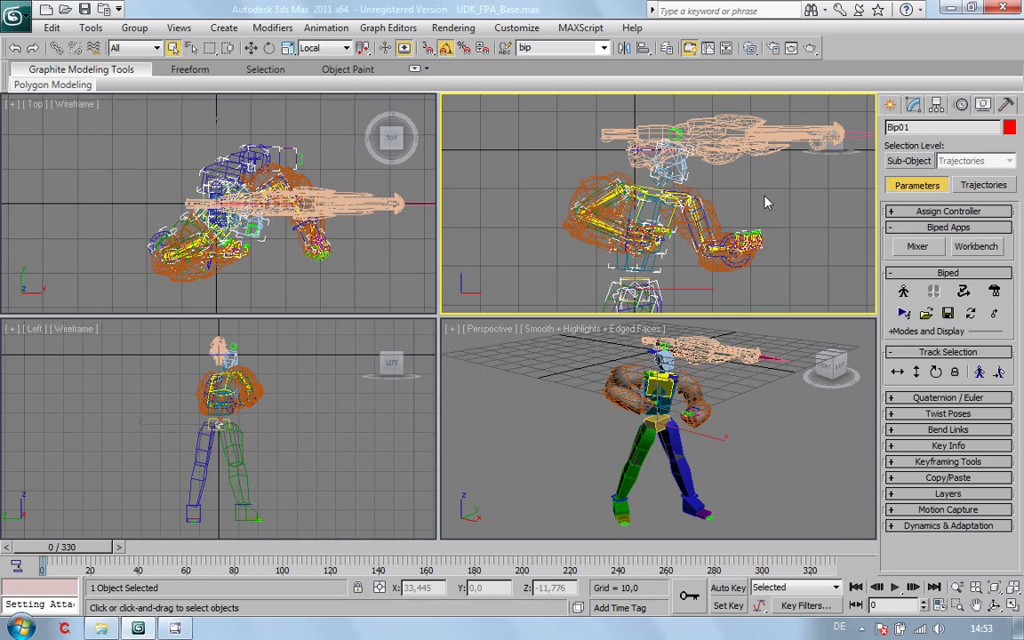
pyautogui.click(652, 157)
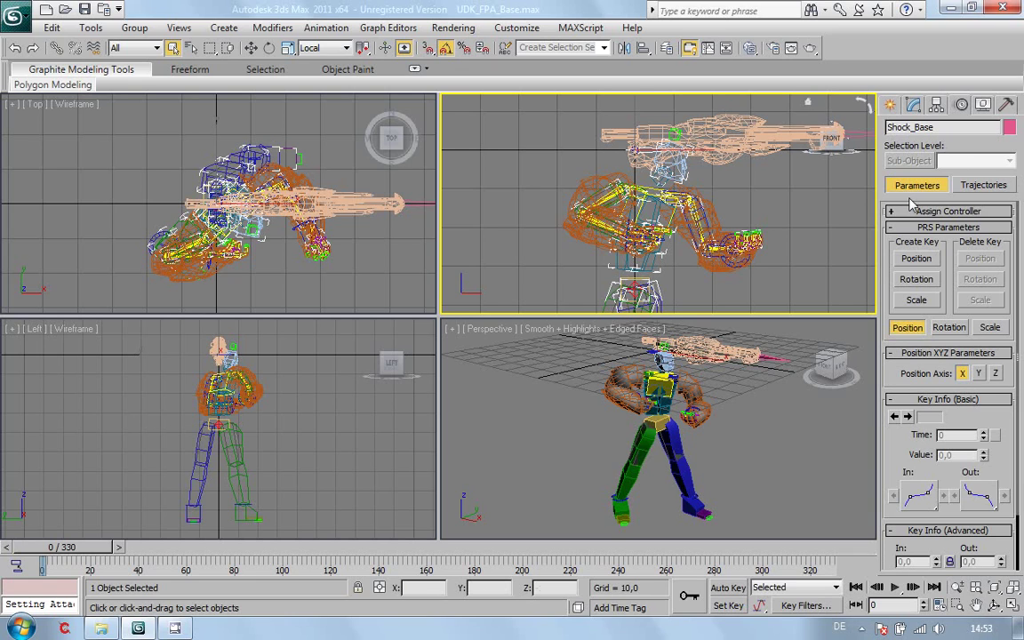
pyautogui.click(644, 49)
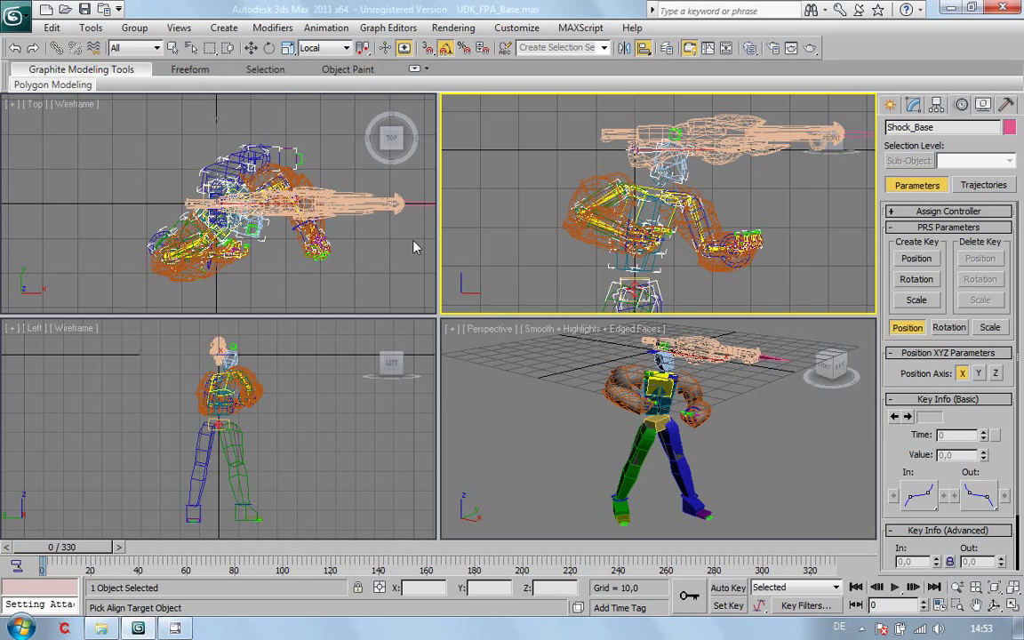
pyautogui.press('h')
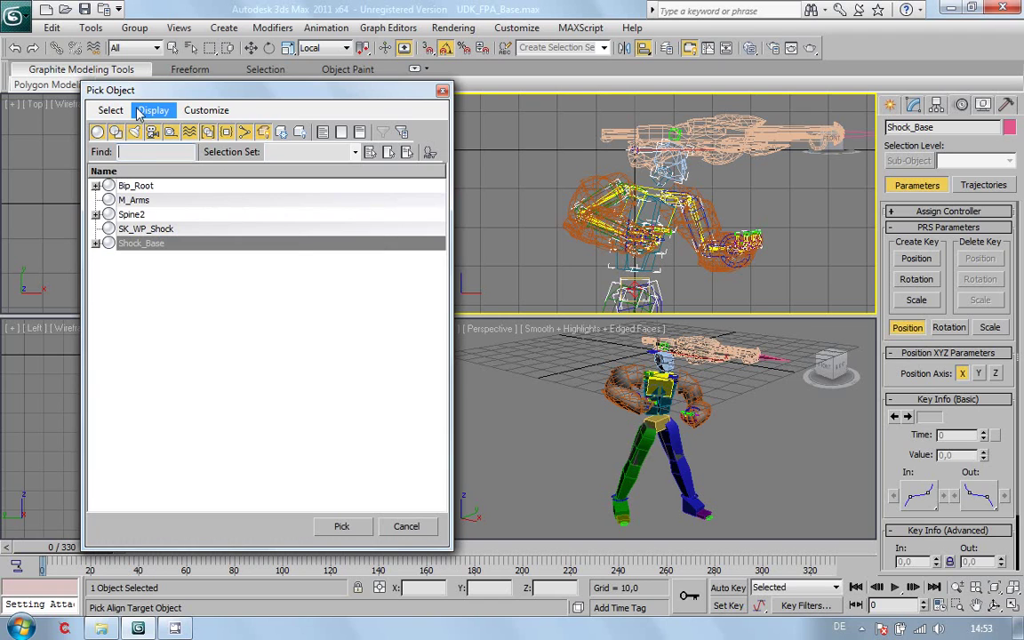
pyautogui.click(149, 110)
pyautogui.click(182, 282)
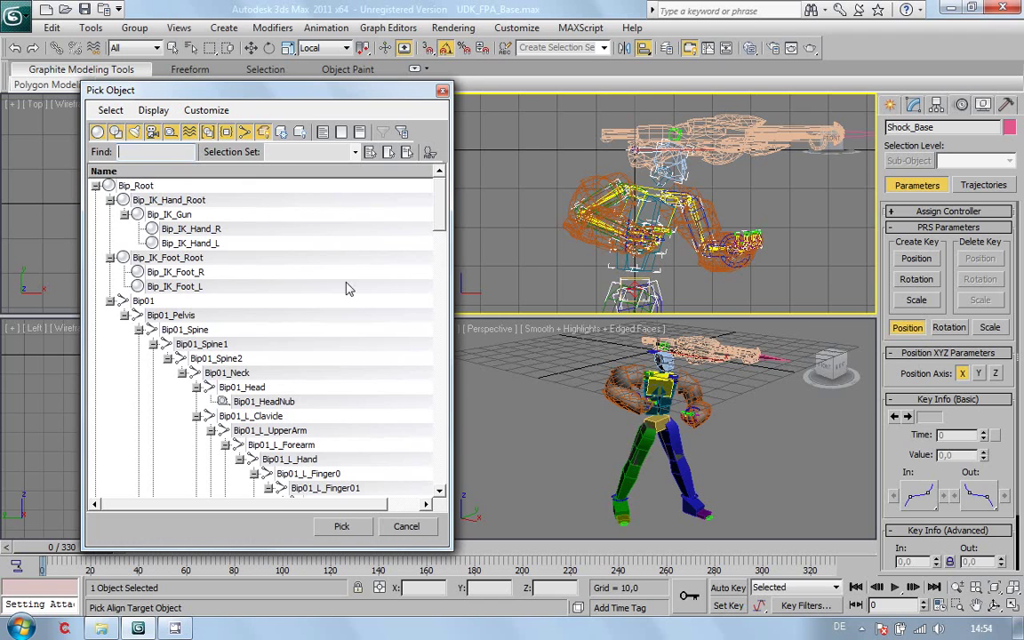
pyautogui.moveTo(440, 204); pyautogui.dragTo(440, 329)
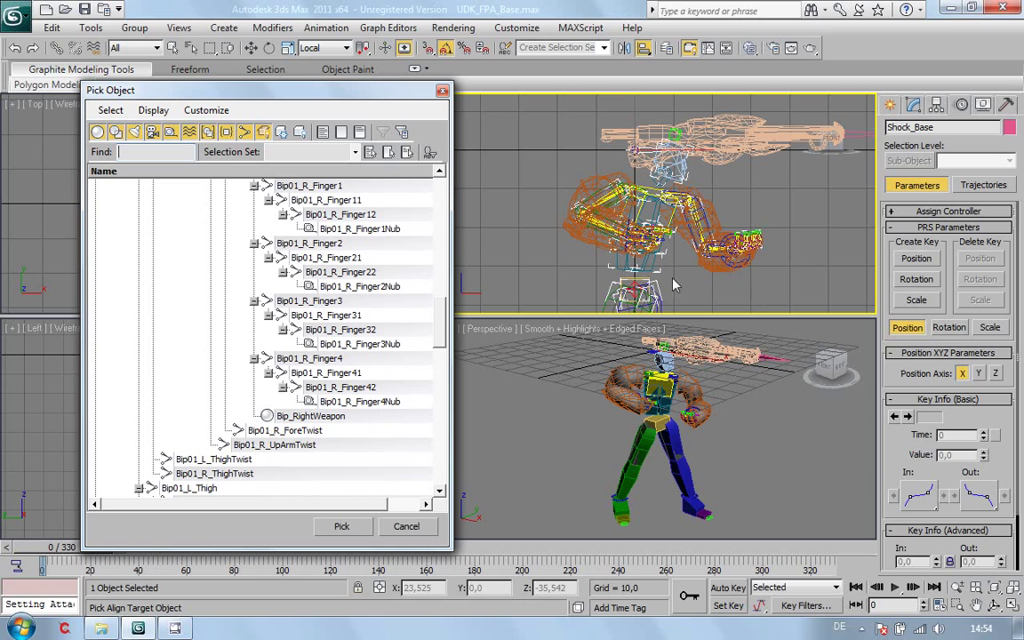
pyautogui.click(316, 418)
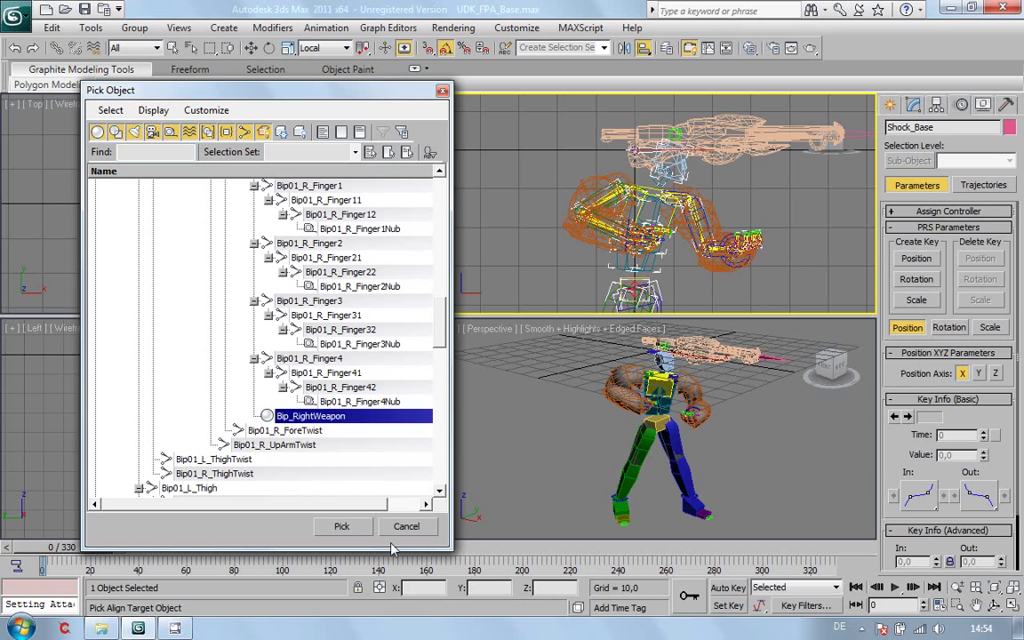
pyautogui.click(343, 527)
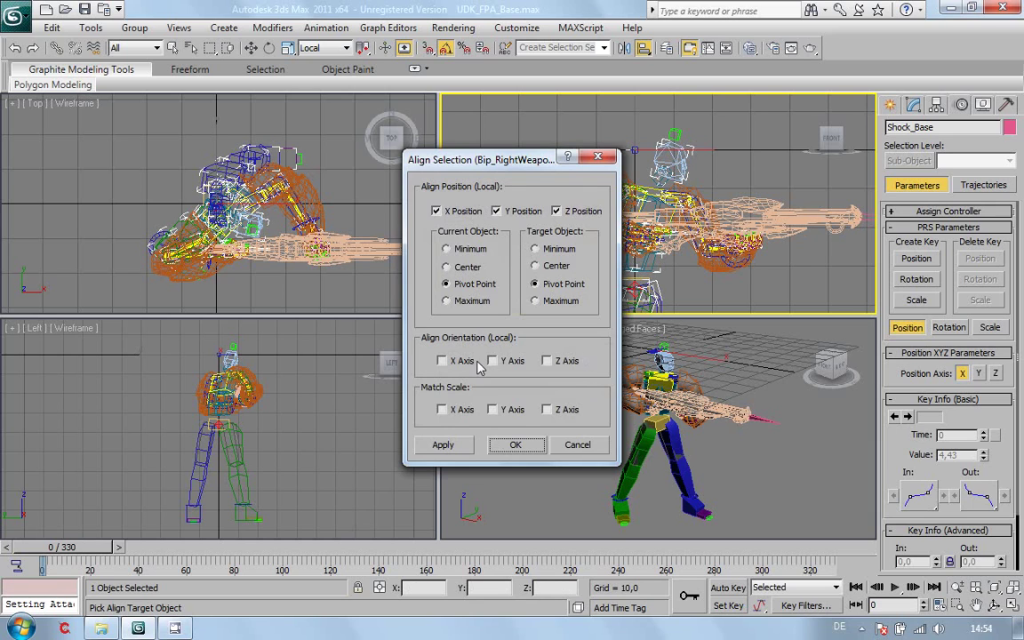
pyautogui.click(514, 442)
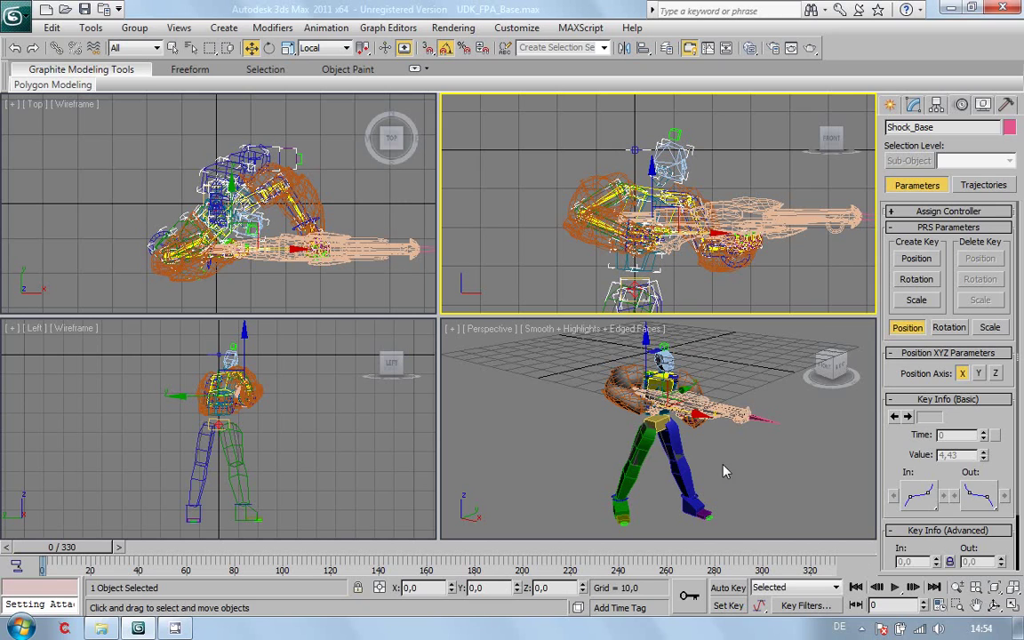
# Examine how the weapon sits in the biped's hands from several angles in the maximized Perspective view, scrubbing the animation
pyautogui.rightClick(807, 485)
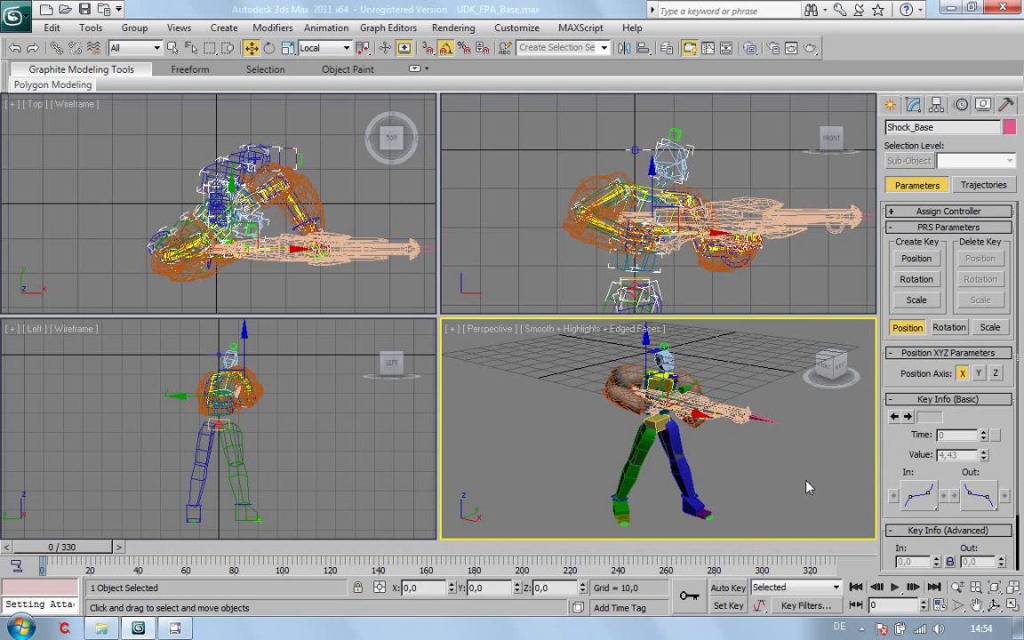
pyautogui.click(1009, 606)
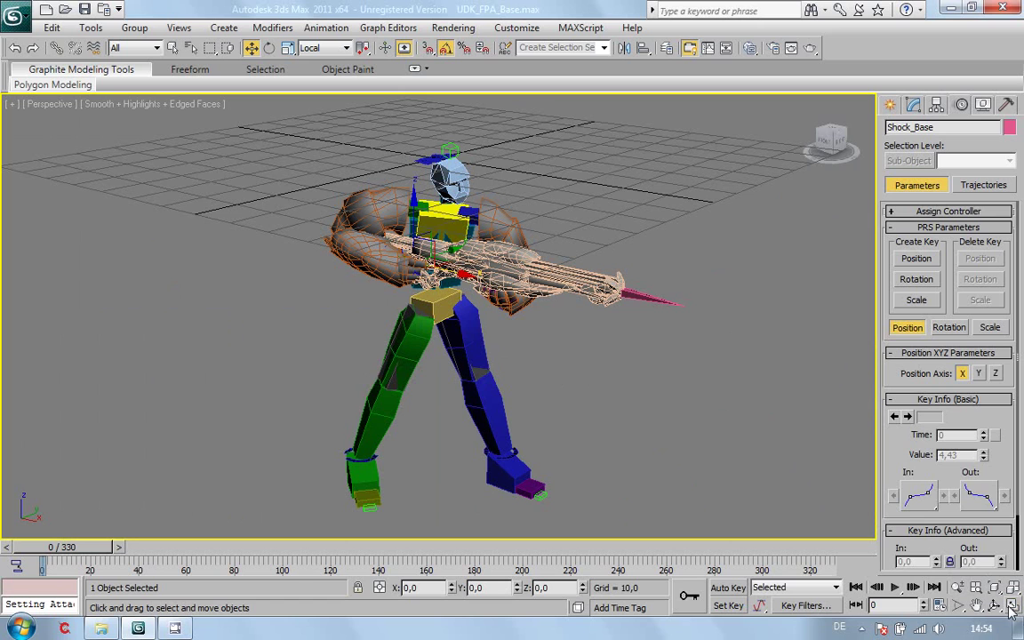
pyautogui.click(994, 604)
pyautogui.moveTo(496, 331); pyautogui.dragTo(269, 483)
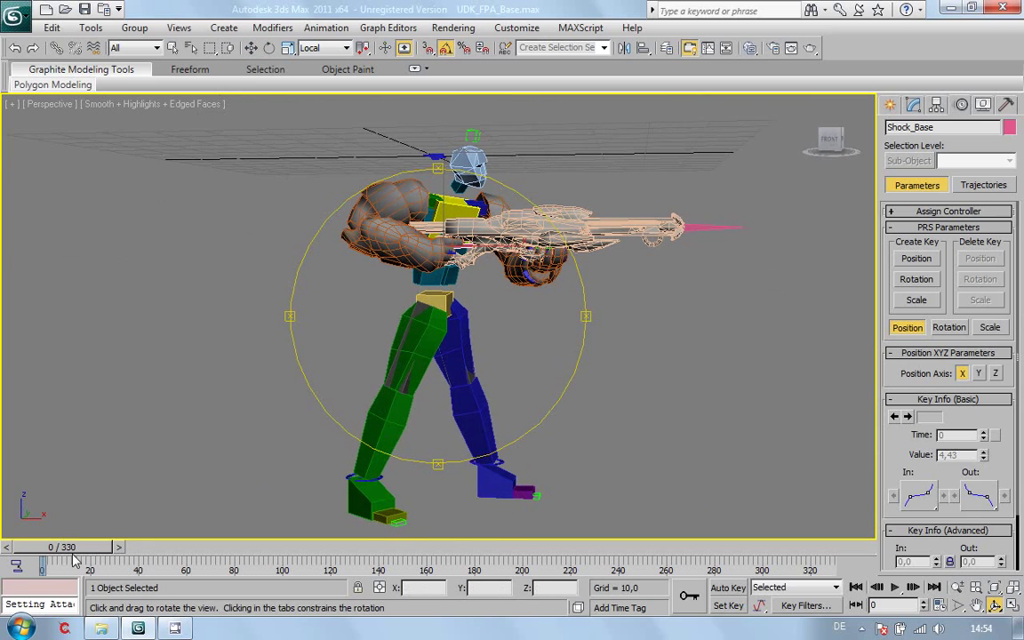
pyautogui.moveTo(76, 552); pyautogui.dragTo(5, 573)
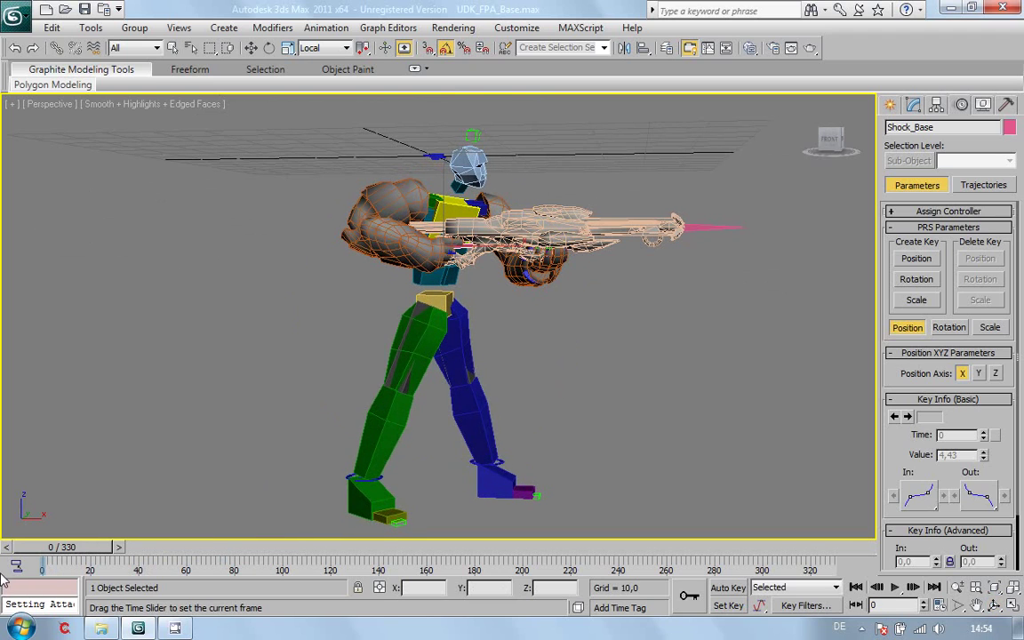
pyautogui.hotkey('ctrl', 'r')
pyautogui.moveTo(521, 407); pyautogui.dragTo(522, 265)
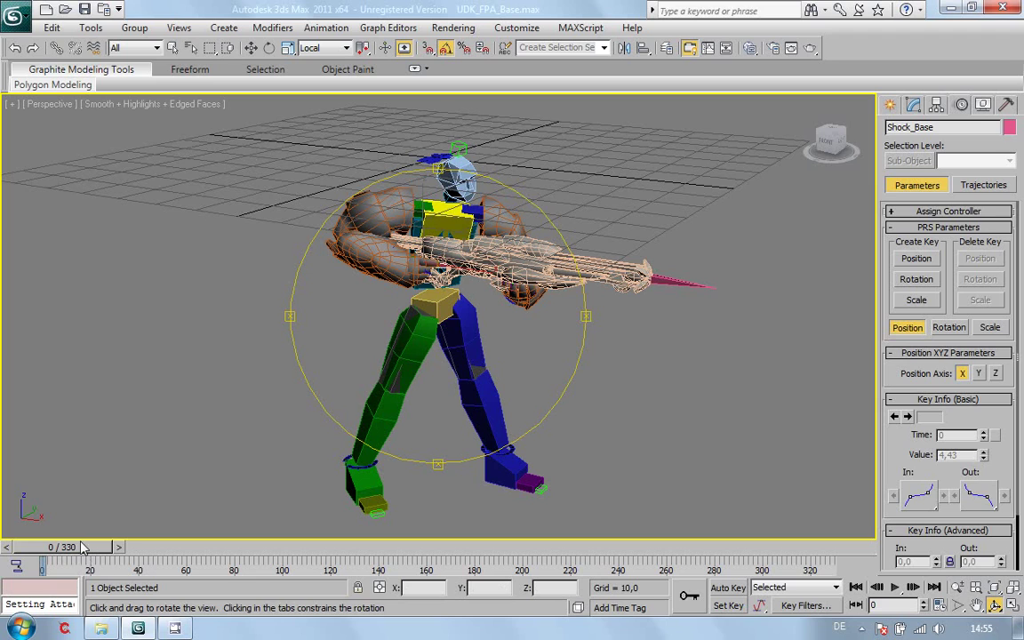
pyautogui.moveTo(97, 546); pyautogui.dragTo(3, 621)
pyautogui.hotkey('ctrl', 'r')
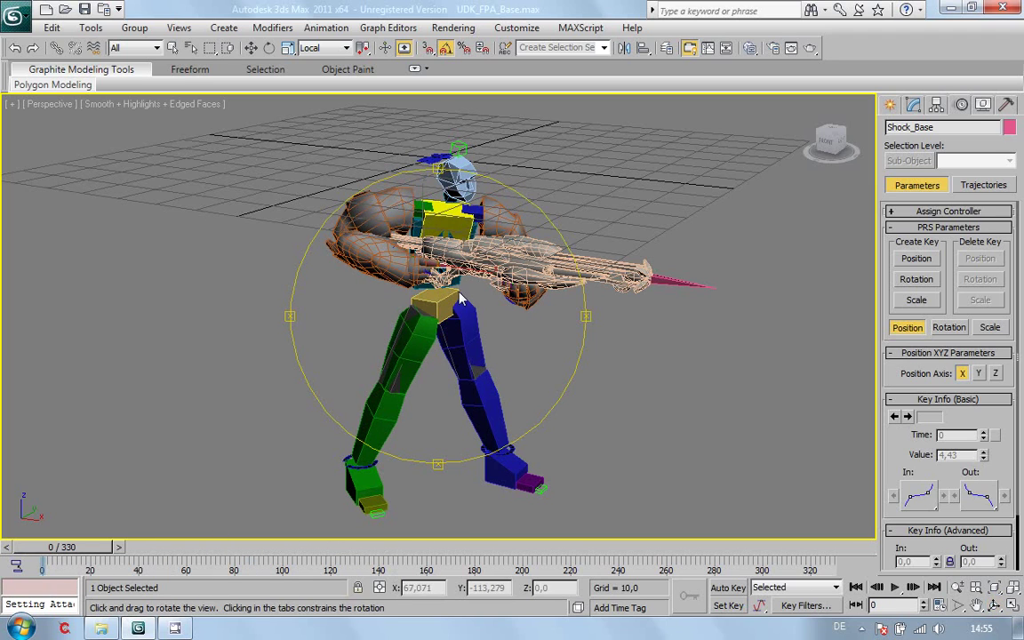
pyautogui.moveTo(81, 546); pyautogui.dragTo(21, 549)
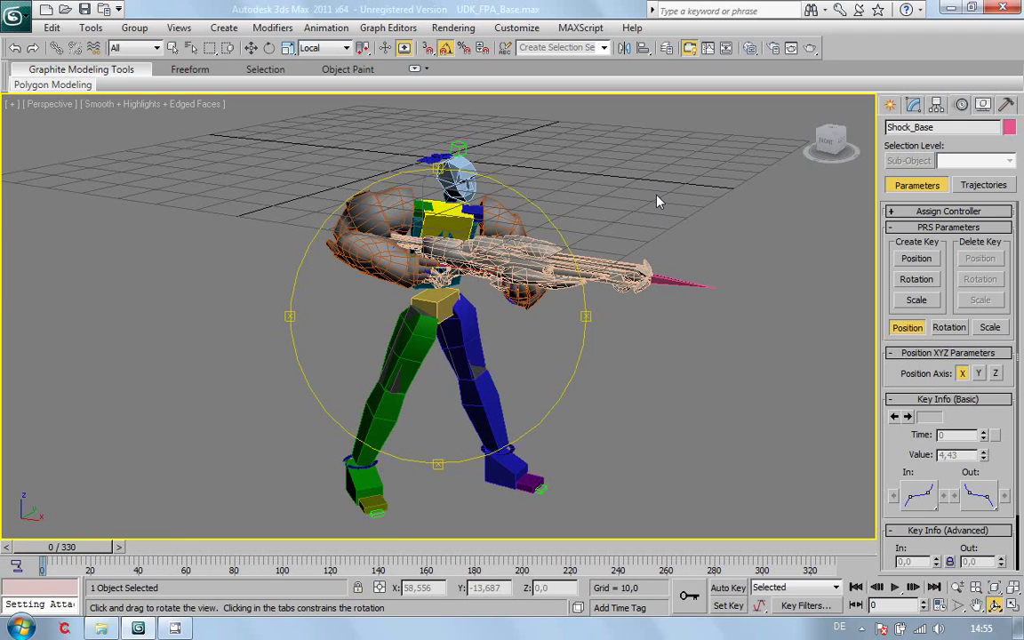
pyautogui.moveTo(509, 378); pyautogui.dragTo(549, 368)
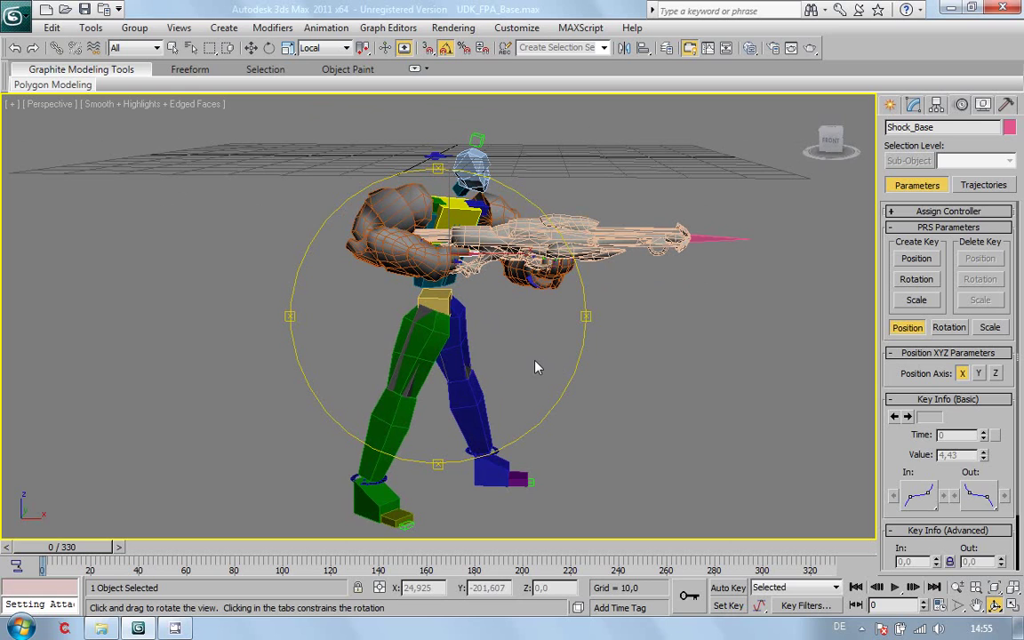
pyautogui.moveTo(528, 364); pyautogui.dragTo(503, 384)
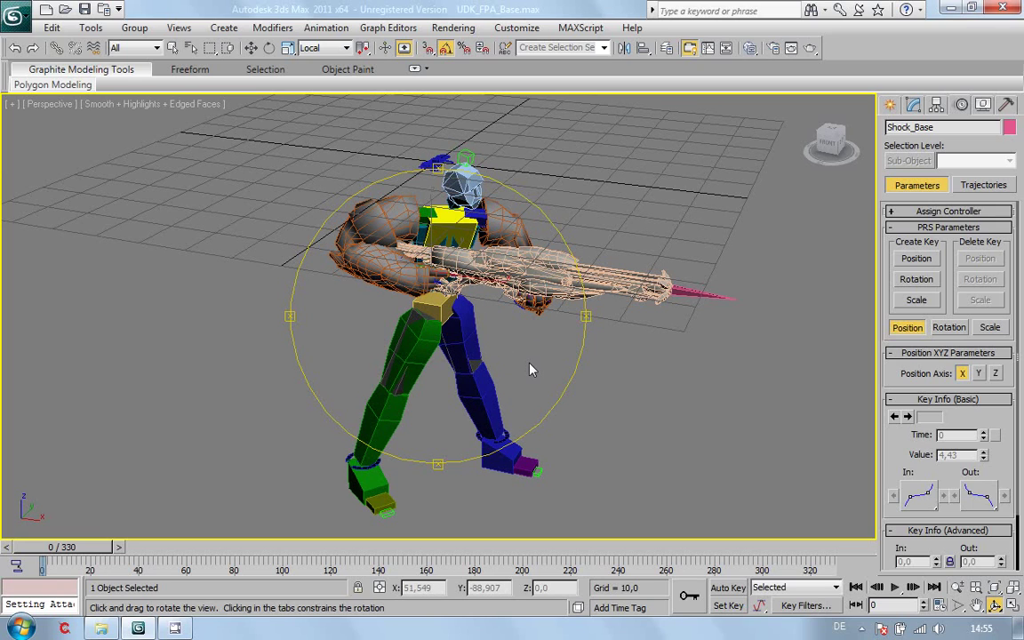
pyautogui.moveTo(530, 370); pyautogui.dragTo(549, 335)
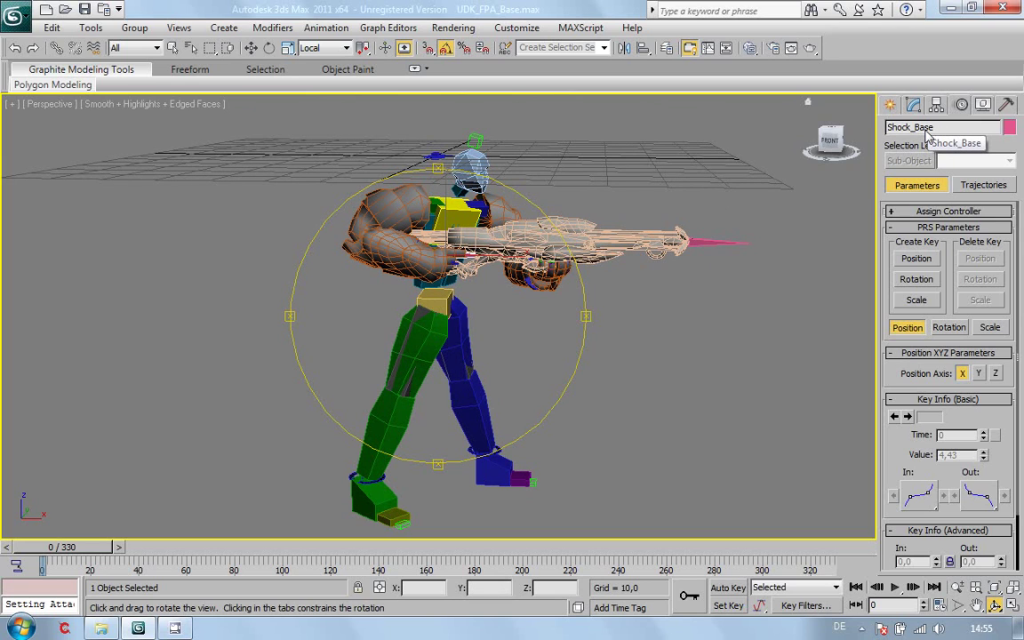
# Apply an Attachment Constraint to Shock_Base with Bip_RightWeapon as the object to attach to
pyautogui.click(335, 29)
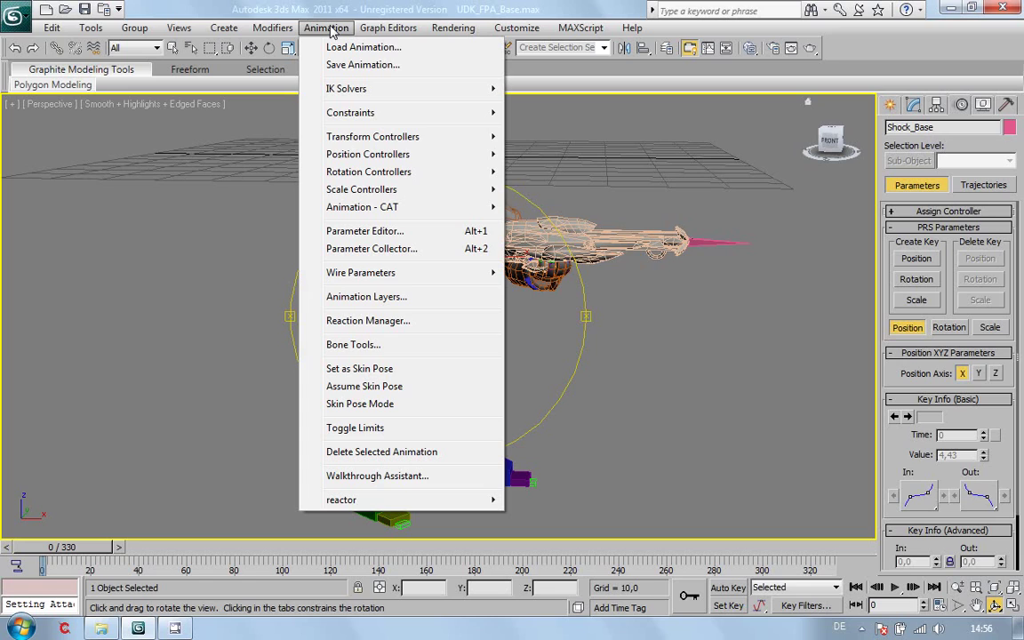
pyautogui.moveTo(476, 116)
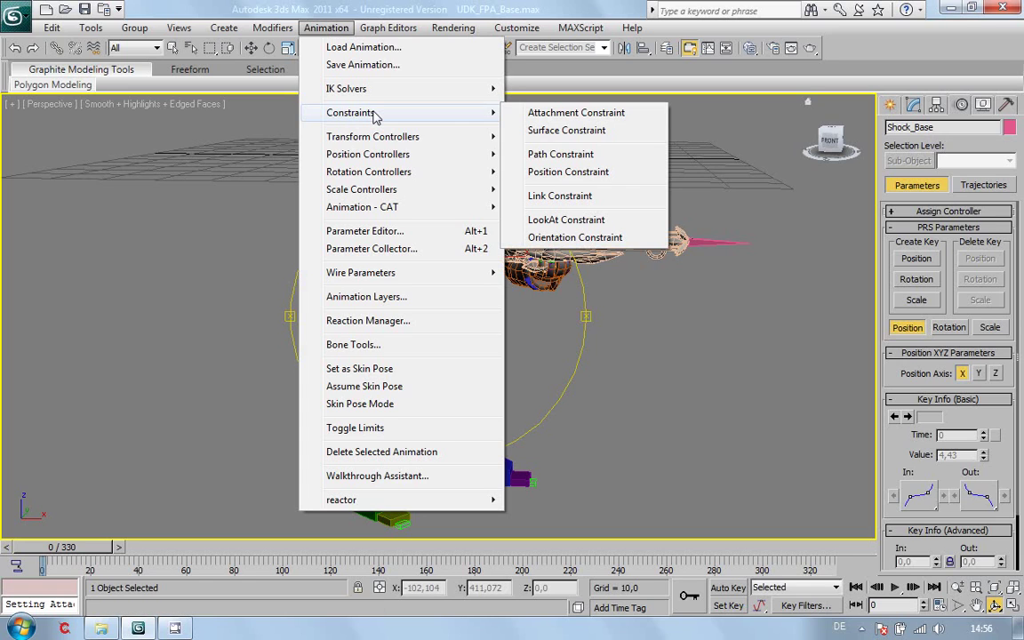
pyautogui.click(604, 116)
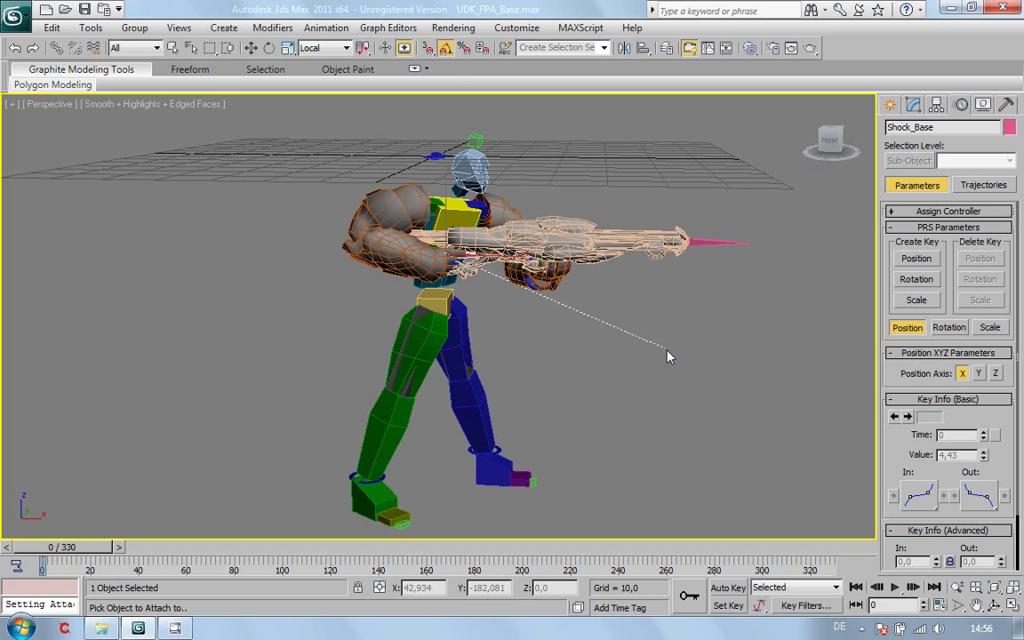
pyautogui.press('h')
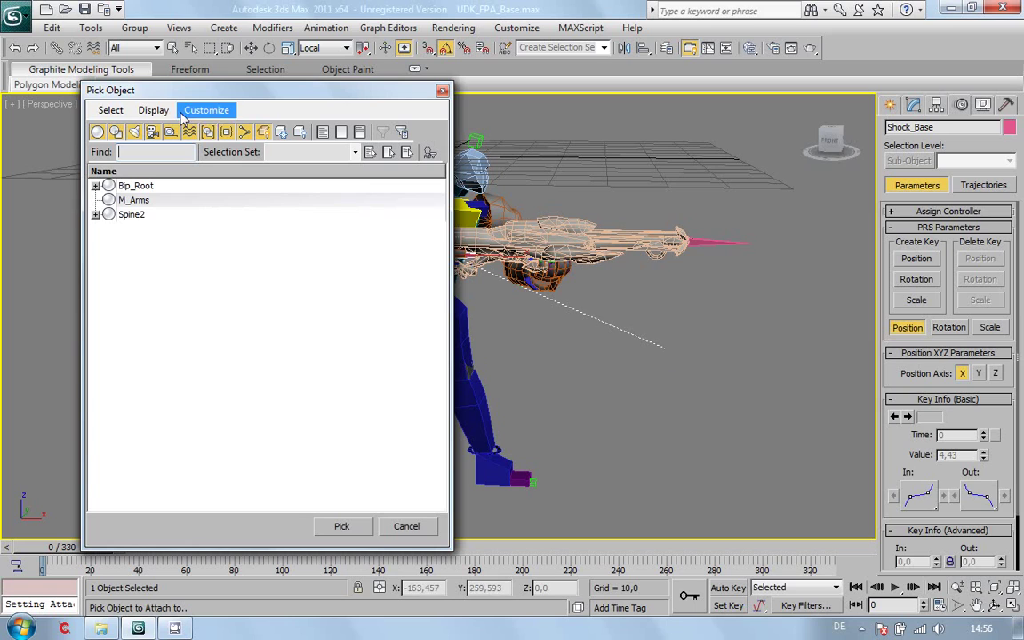
pyautogui.click(151, 110)
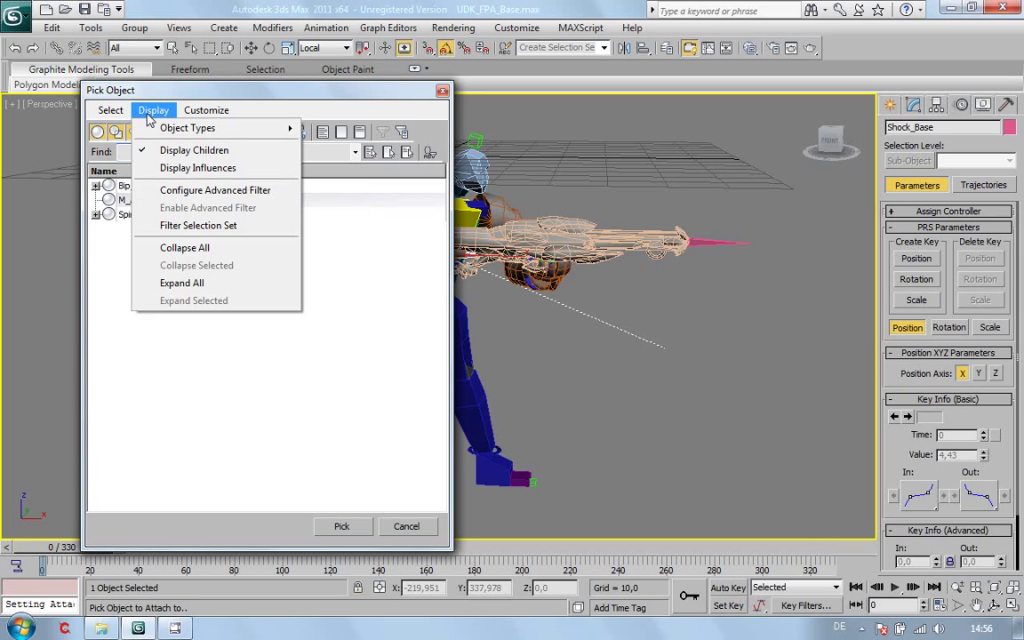
pyautogui.click(177, 286)
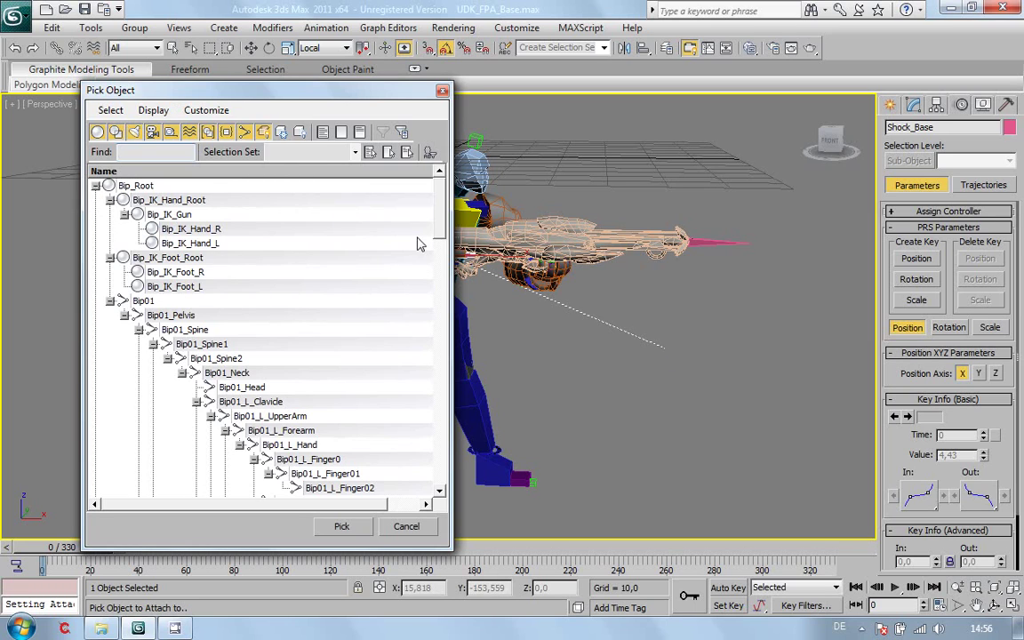
pyautogui.scroll(-9, 400, 214)
pyautogui.scroll(-6, 396, 289)
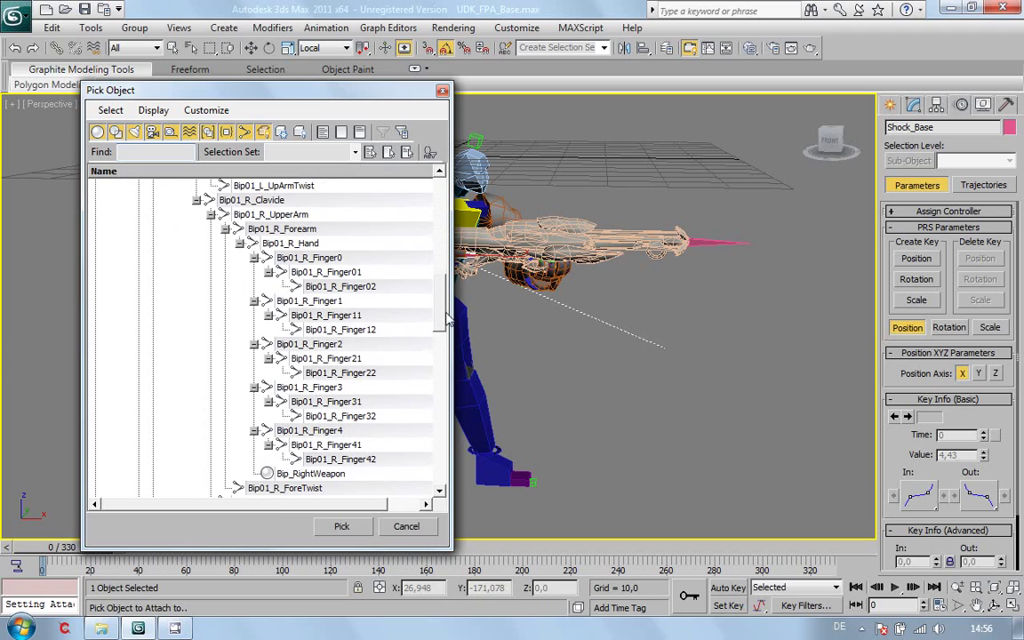
pyautogui.click(320, 345)
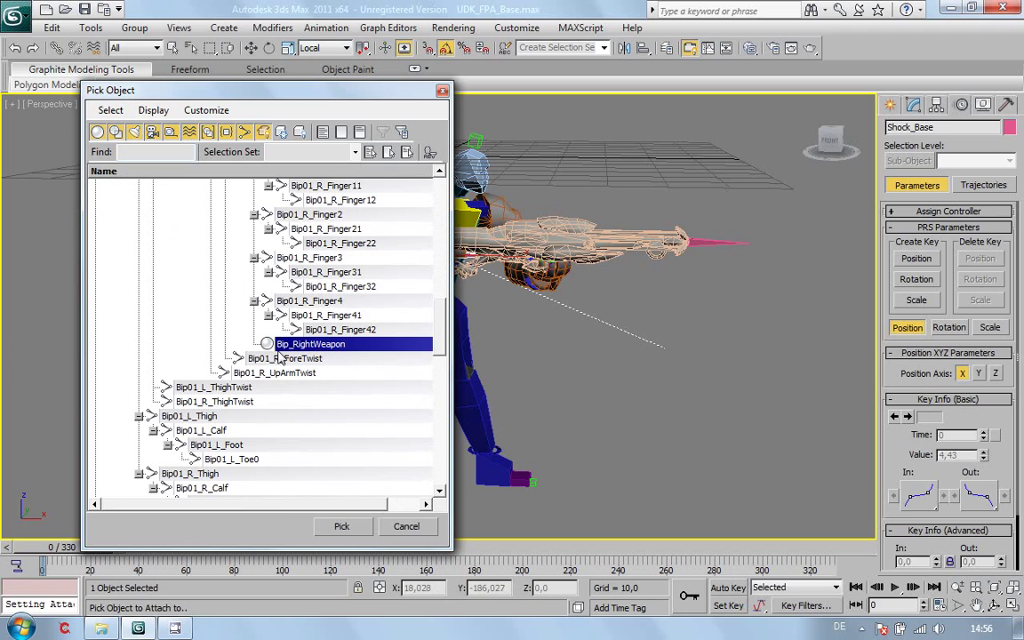
pyautogui.click(343, 527)
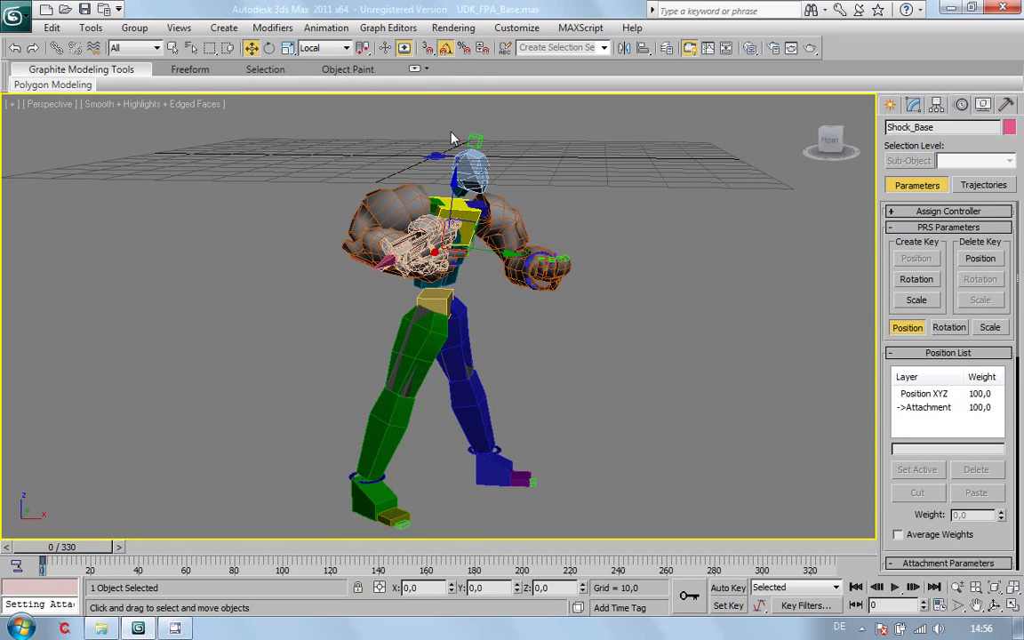
# Rotate Shock_Base in local coordinates until the weapon points forward across both hands, and check the fit from the side
pyautogui.click(270, 50)
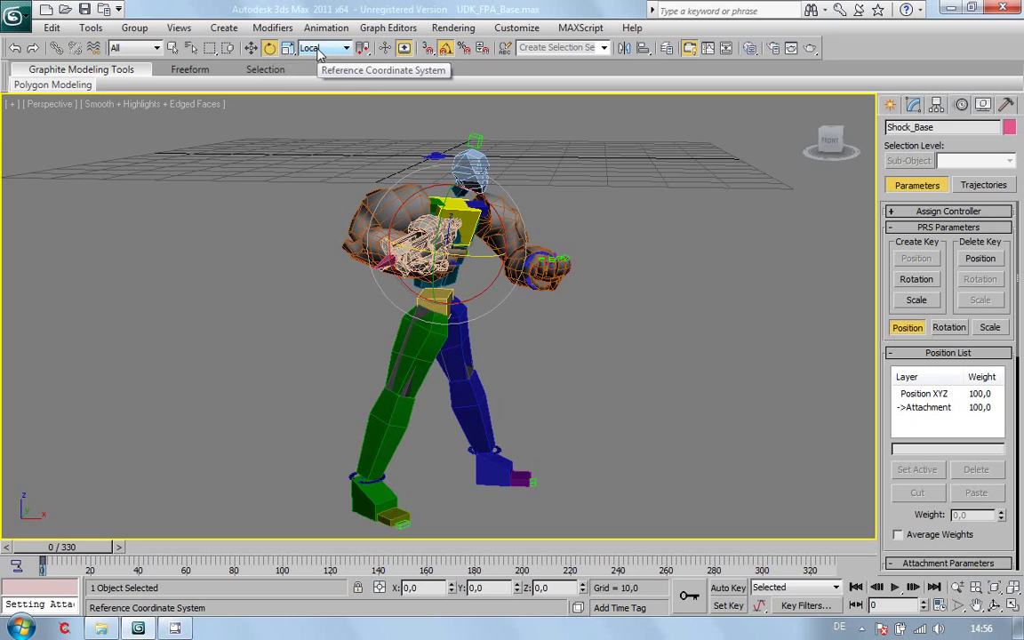
pyautogui.moveTo(463, 256); pyautogui.dragTo(540, 265)
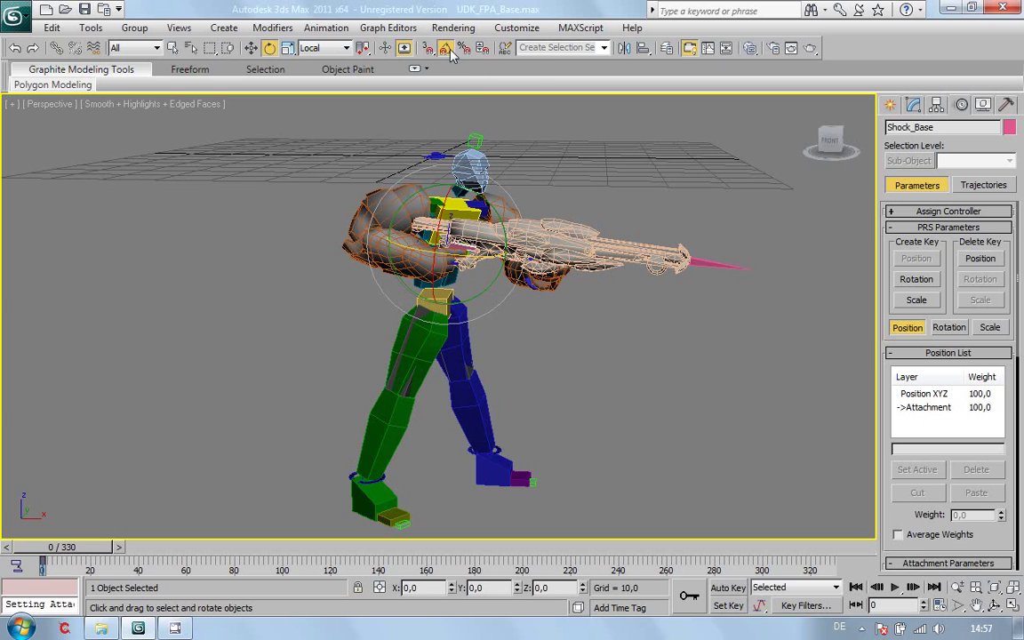
pyautogui.click(994, 606)
pyautogui.moveTo(540, 360); pyautogui.dragTo(565, 354)
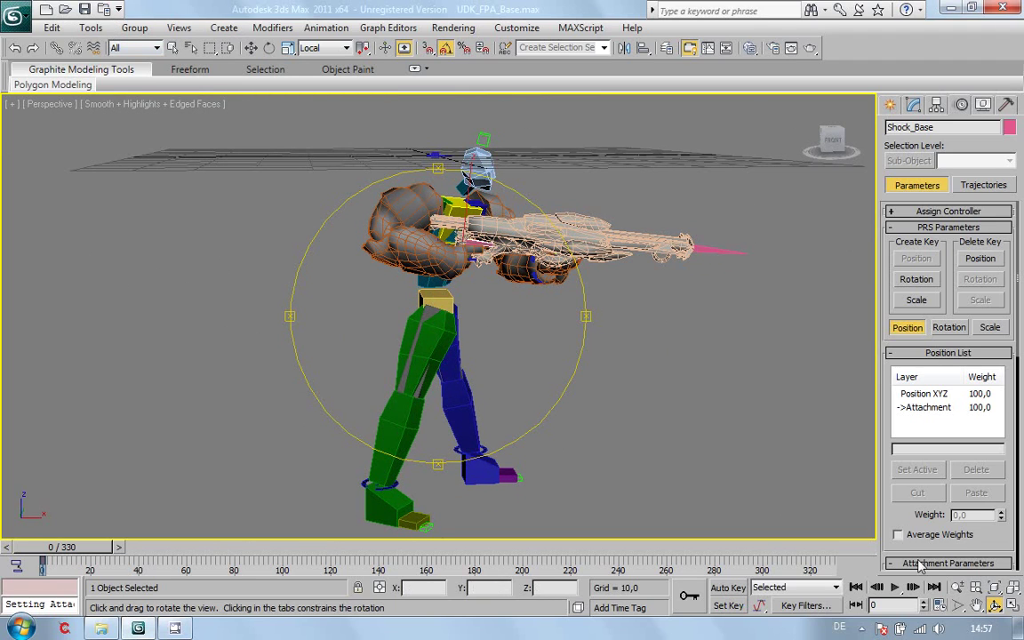
# Restore the four-viewport layout, select Bip01_R_Hand from the fully expanded scene list, and create a named selection set r-hand for it
pyautogui.click(1013, 587)
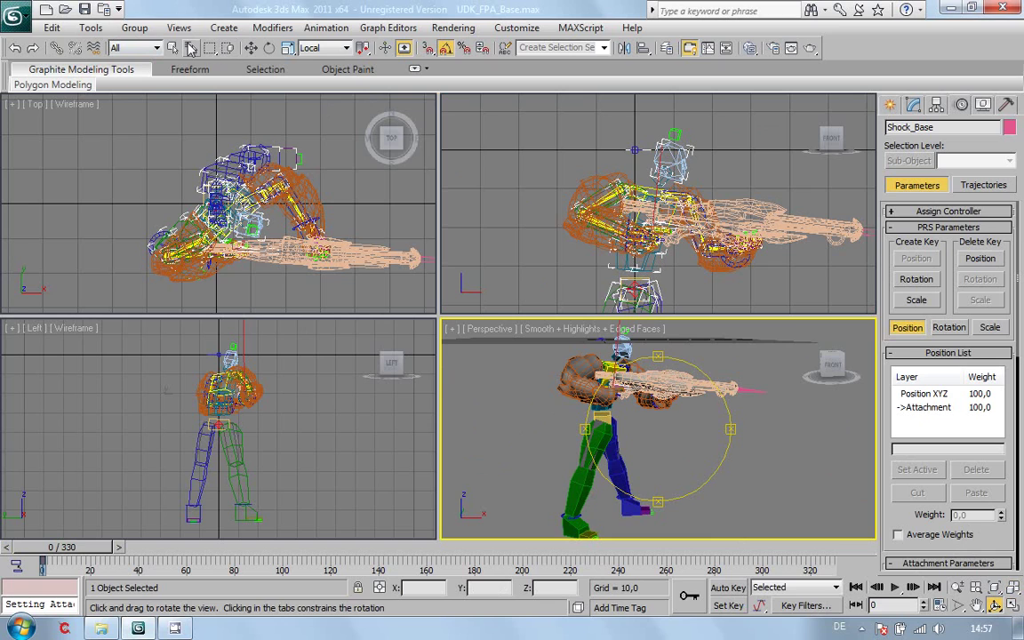
pyautogui.click(189, 49)
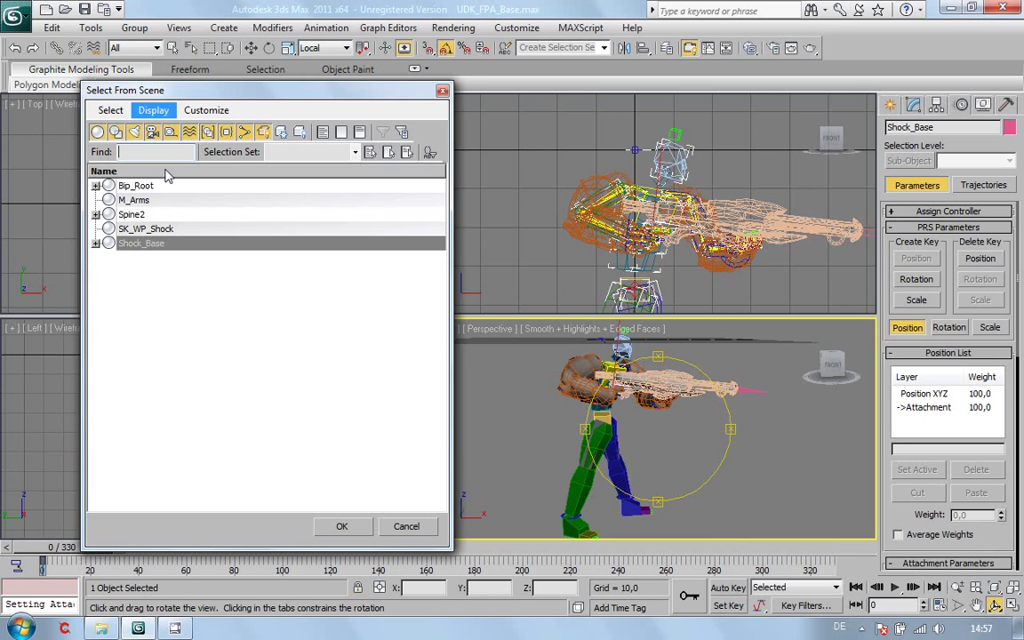
pyautogui.click(153, 109)
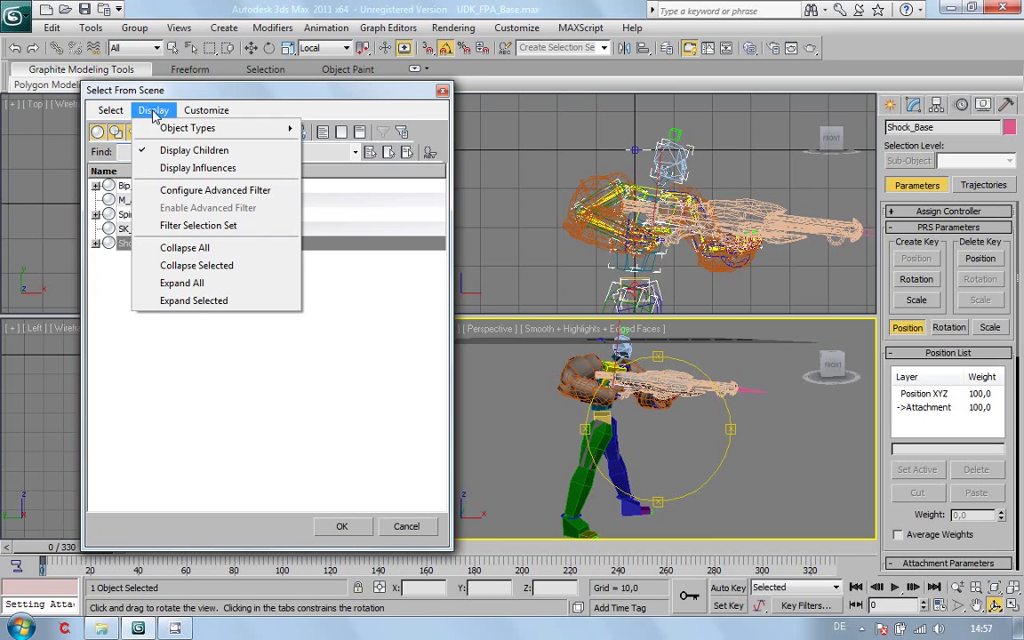
pyautogui.click(164, 282)
pyautogui.moveTo(437, 221); pyautogui.dragTo(433, 285)
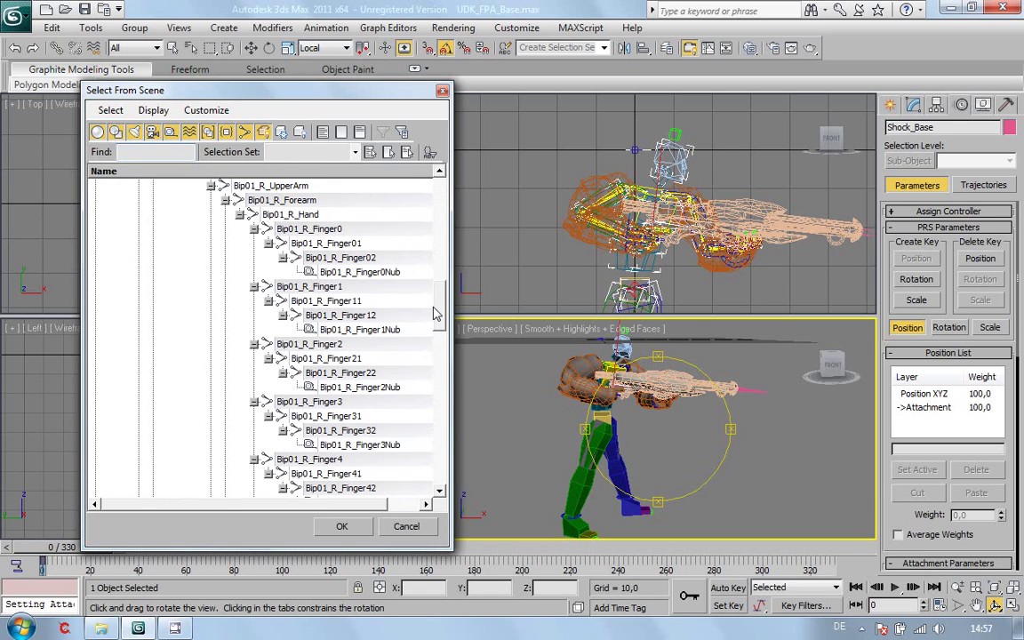
pyautogui.click(283, 214)
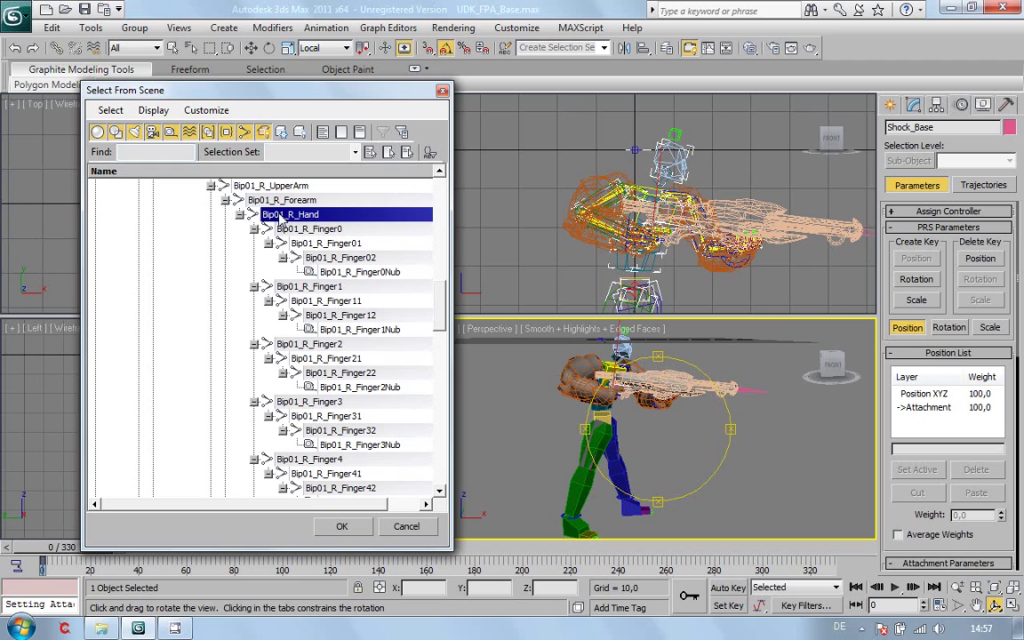
pyautogui.click(341, 526)
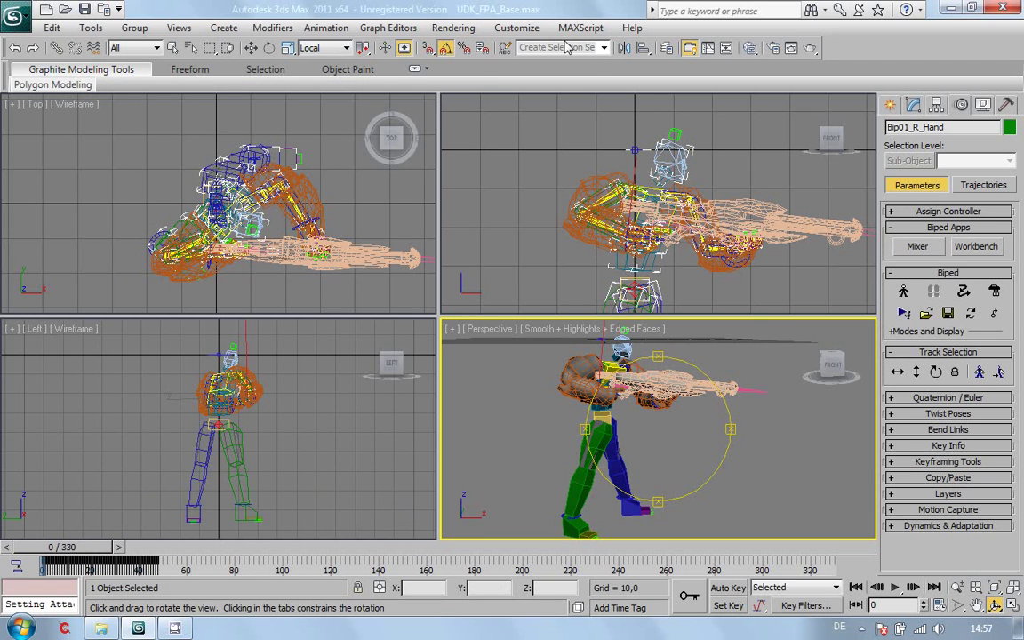
pyautogui.click(576, 50)
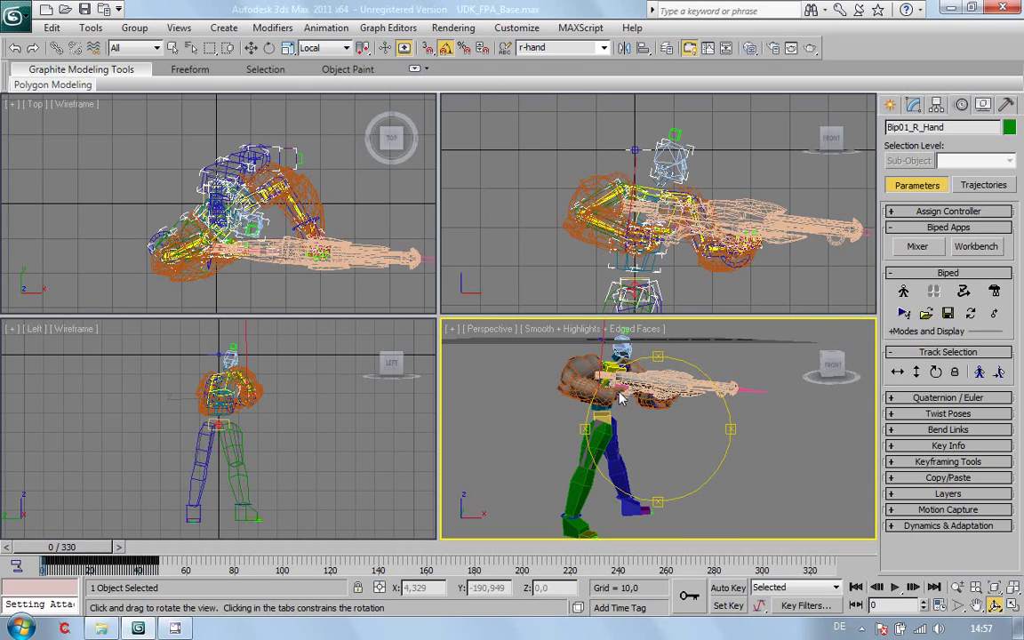
# Set the animation's end time to frame 100 in the time configuration
pyautogui.moveTo(78, 554); pyautogui.dragTo(35, 580)
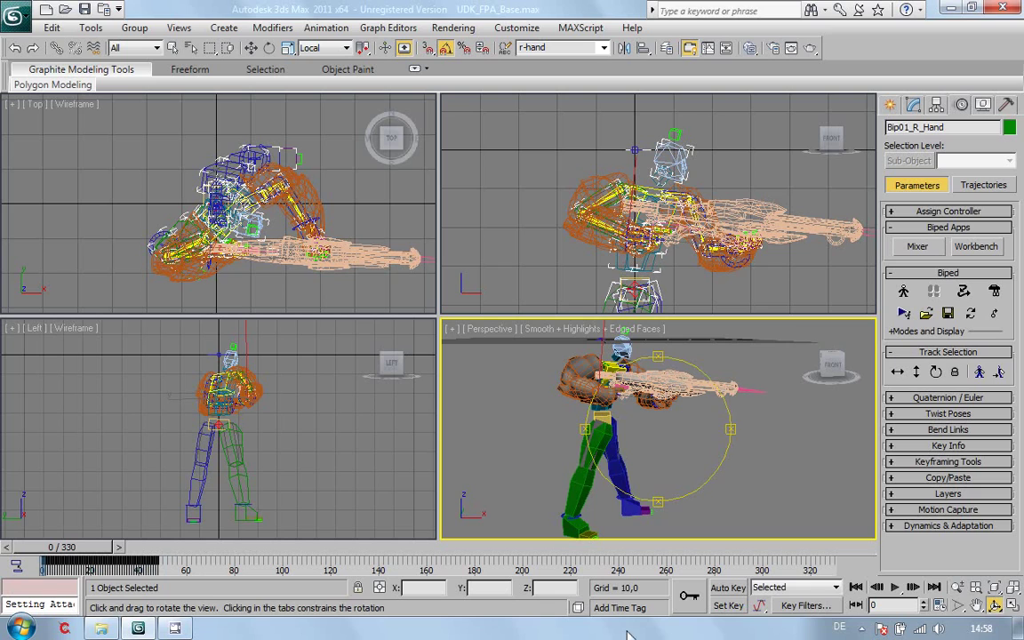
pyautogui.rightClick(895, 591)
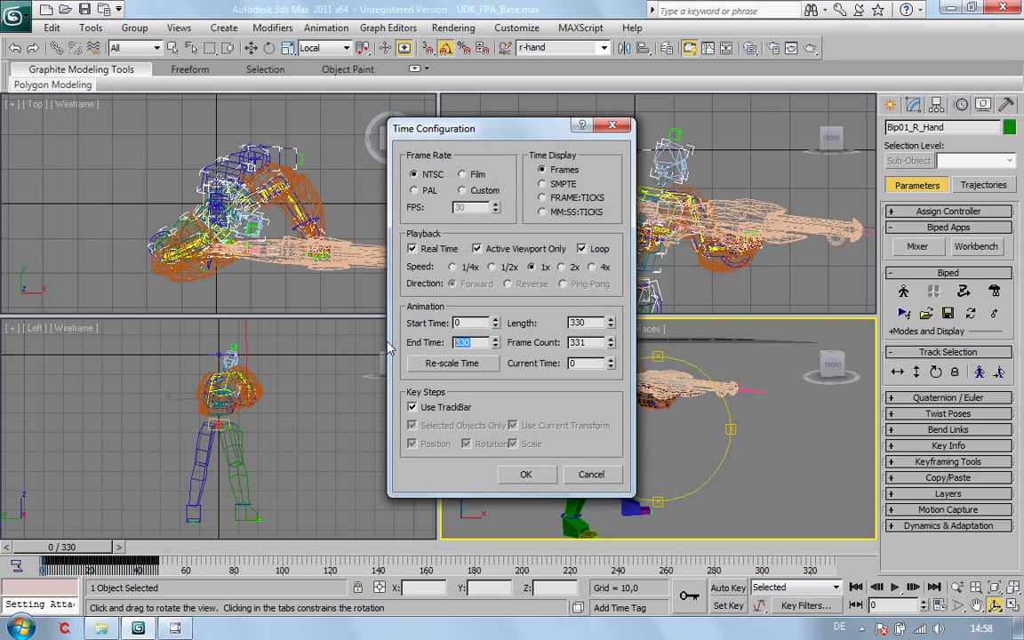
pyautogui.write('100')
pyautogui.press('Return')
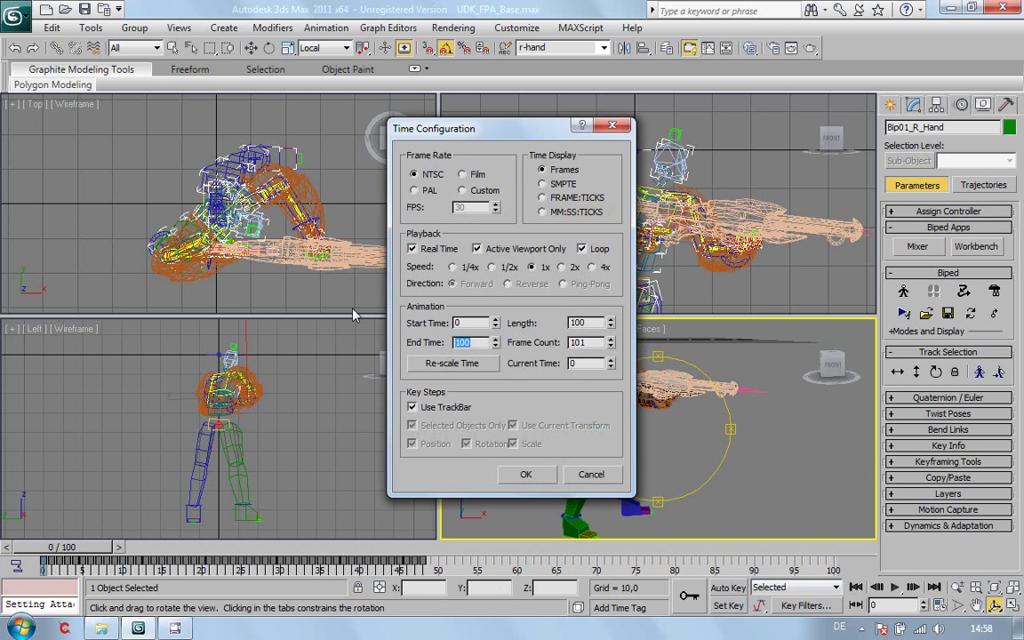
pyautogui.click(525, 473)
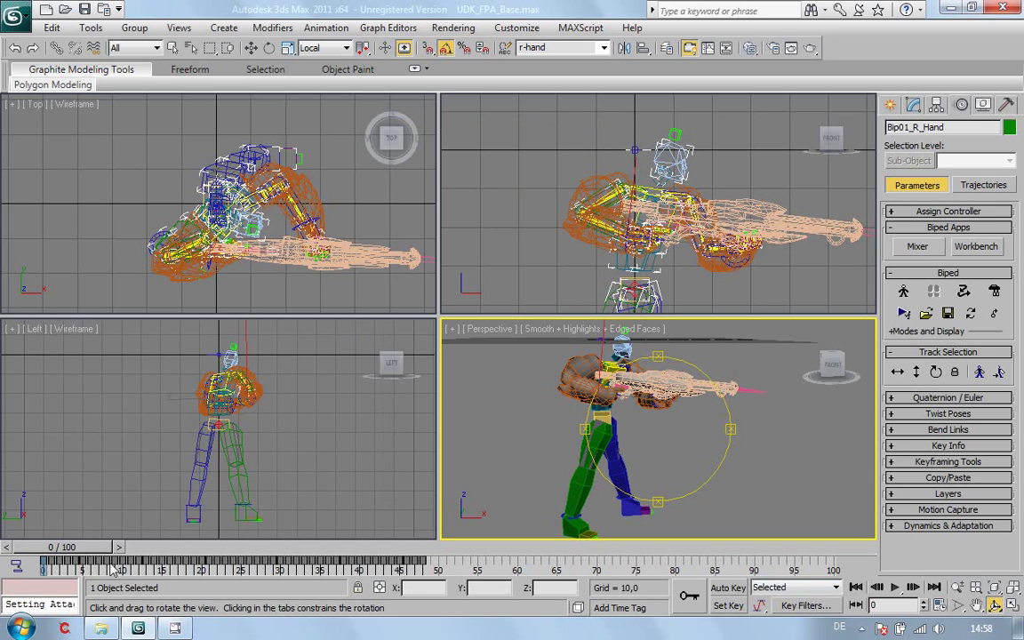
# Scrub through the first frames of the animation to check how the weapon follows the right hand, and return to frame 0
pyautogui.moveTo(89, 554)
pyautogui.mouseDown()
pyautogui.moveTo(302, 564)
pyautogui.moveTo(107, 573)
pyautogui.moveTo(129, 575)
pyautogui.moveTo(433, 553)
pyautogui.moveTo(402, 500)
pyautogui.moveTo(304, 551)
pyautogui.moveTo(106, 555)
pyautogui.mouseUp()
pyautogui.hotkey('ctrl', 'r')
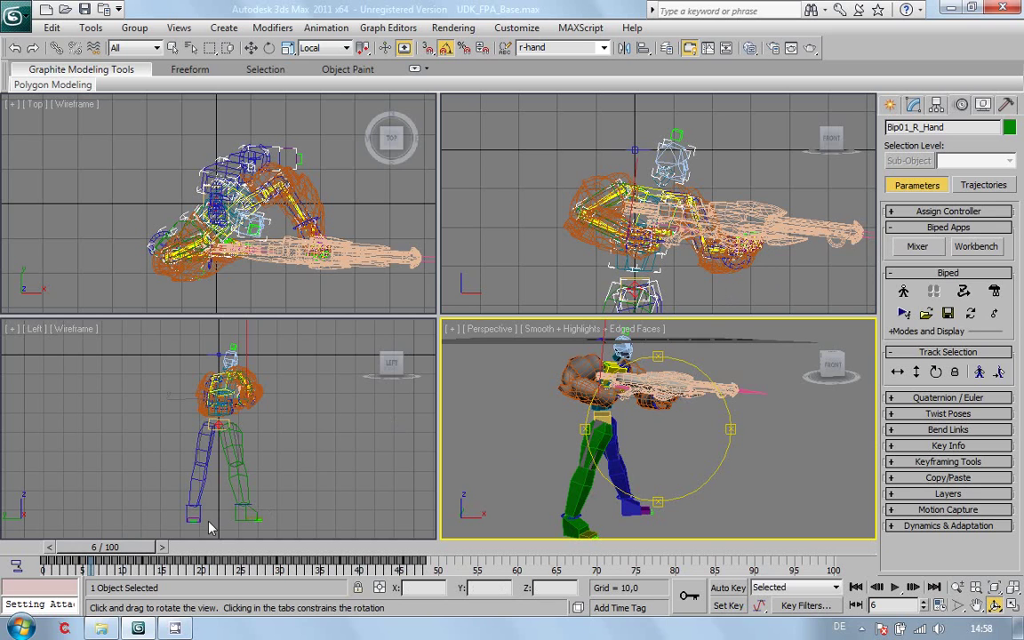
pyautogui.moveTo(135, 548); pyautogui.dragTo(43, 557)
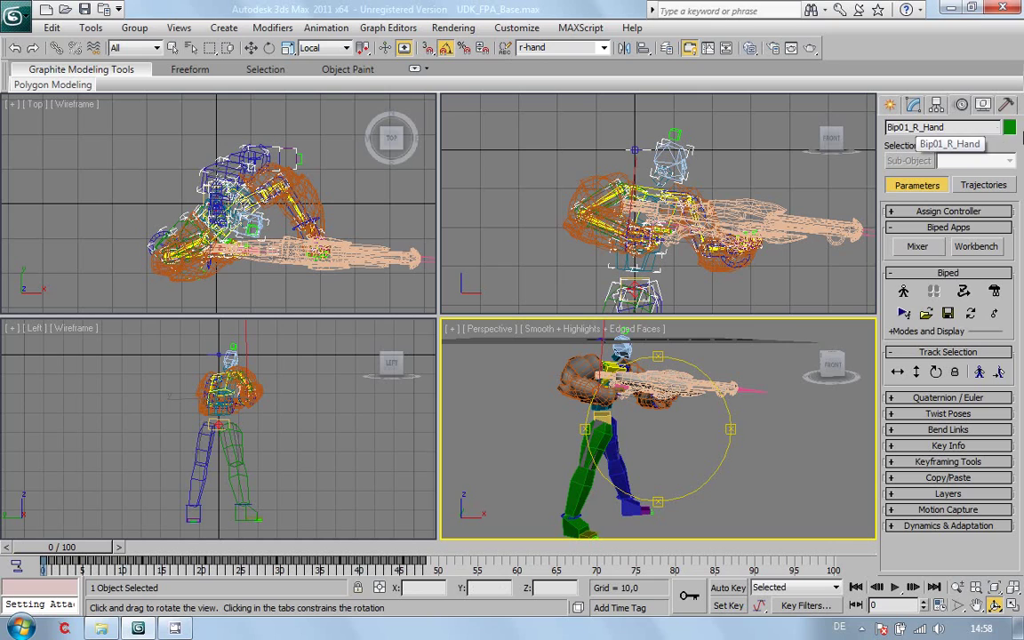
# Try moving Bip01_R_Hand in the Top view to test whether the weapon follows, and undo the move
pyautogui.click(251, 48)
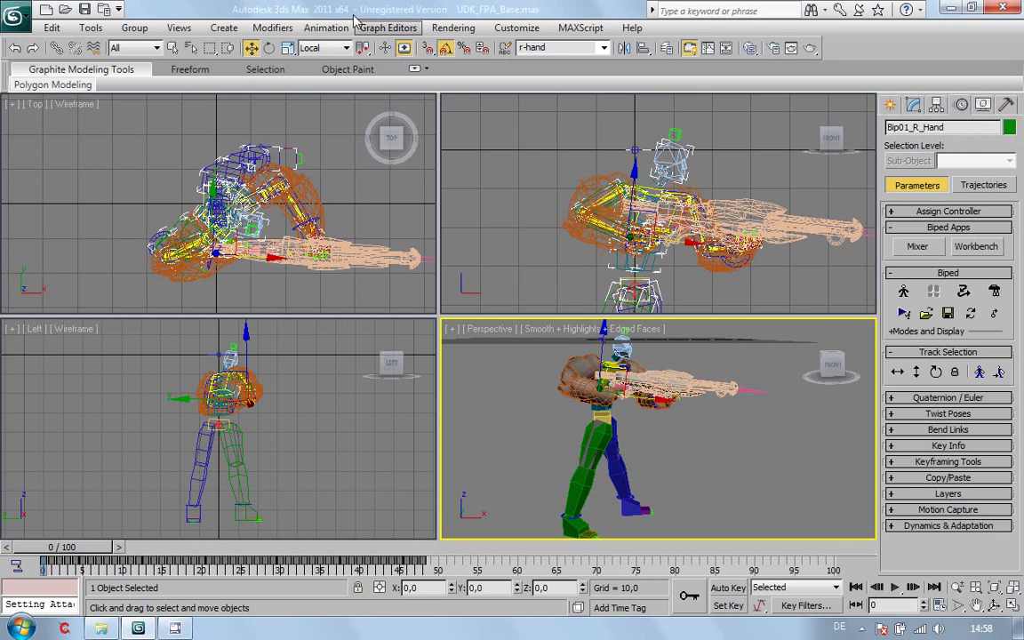
pyautogui.moveTo(255, 261); pyautogui.dragTo(116, 143)
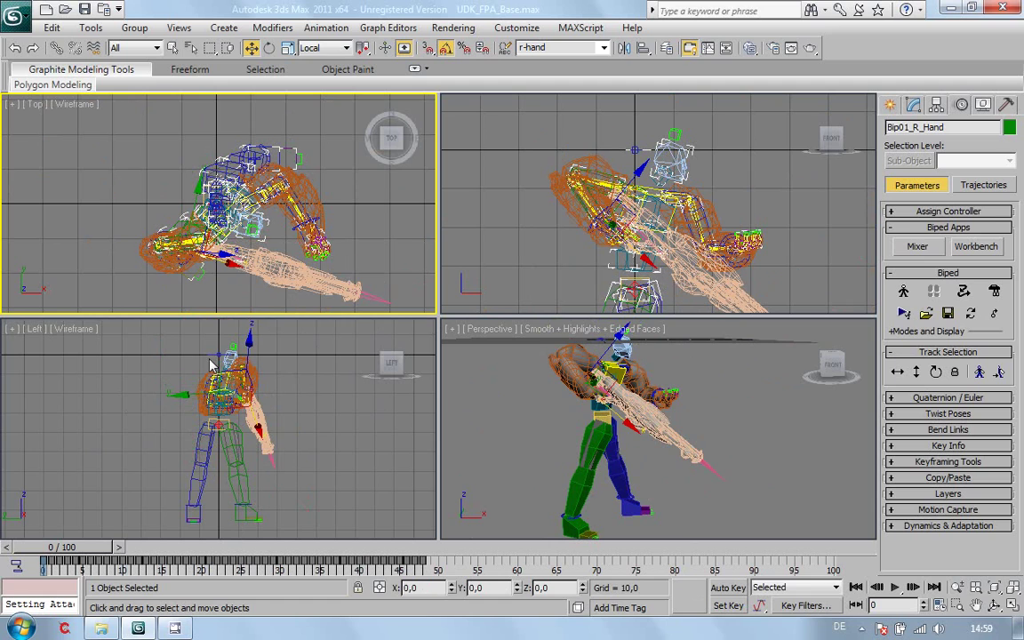
pyautogui.click(14, 49)
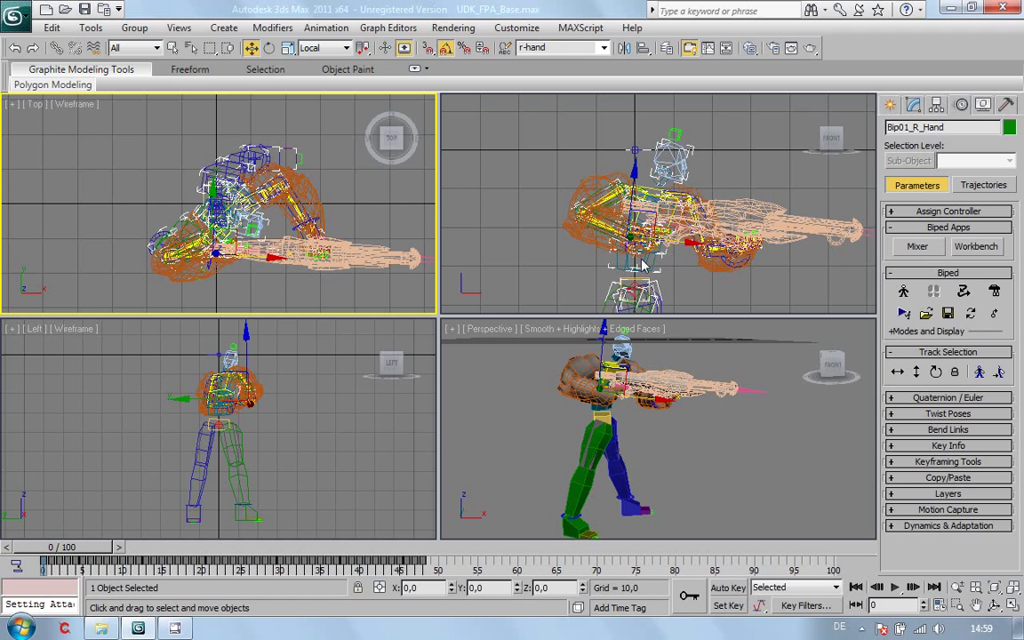
pyautogui.moveTo(89, 558); pyautogui.dragTo(17, 573)
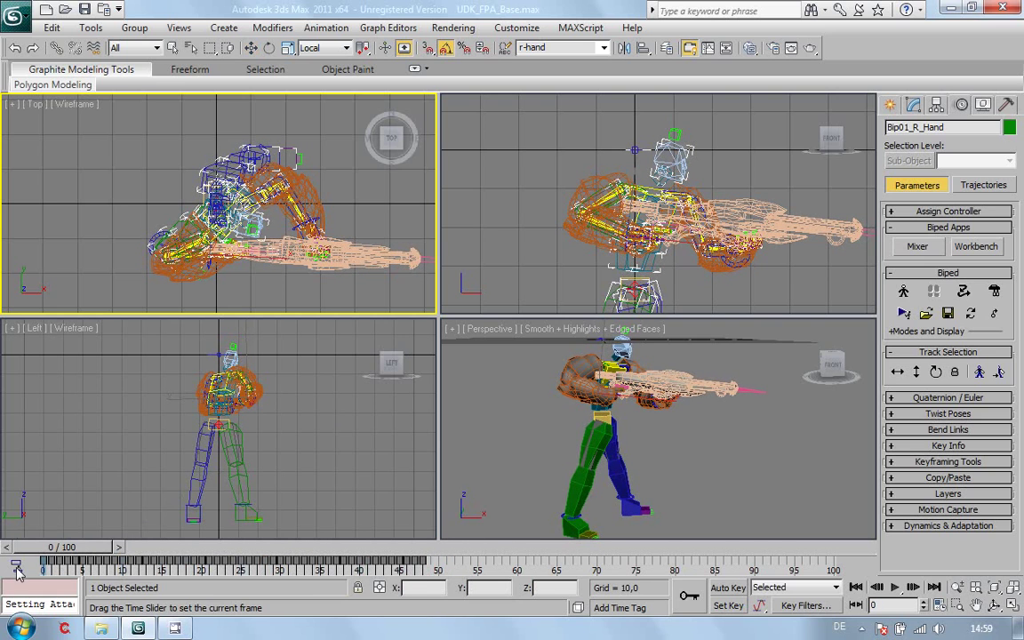
# Select Bip01_L_Hand from the fully expanded scene object list, with the Move tool active
pyautogui.press('w')
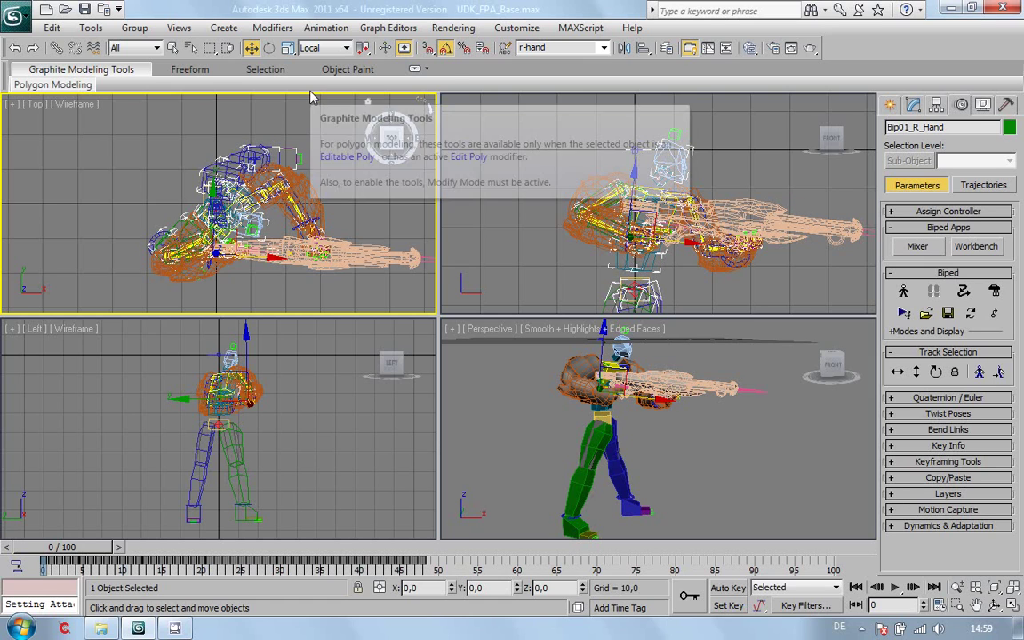
pyautogui.press('h')
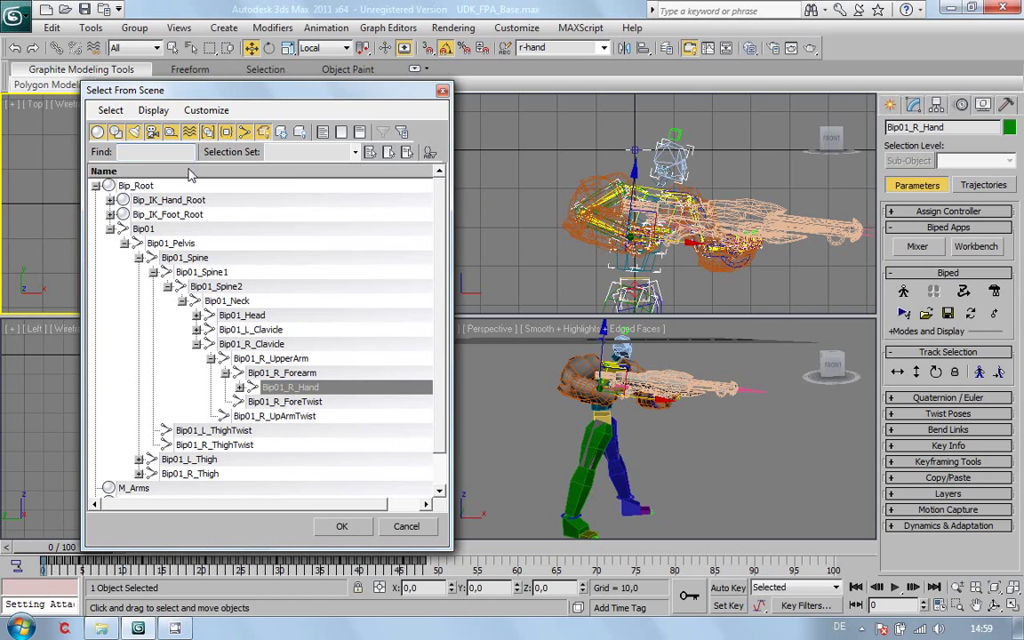
pyautogui.click(152, 110)
pyautogui.click(173, 283)
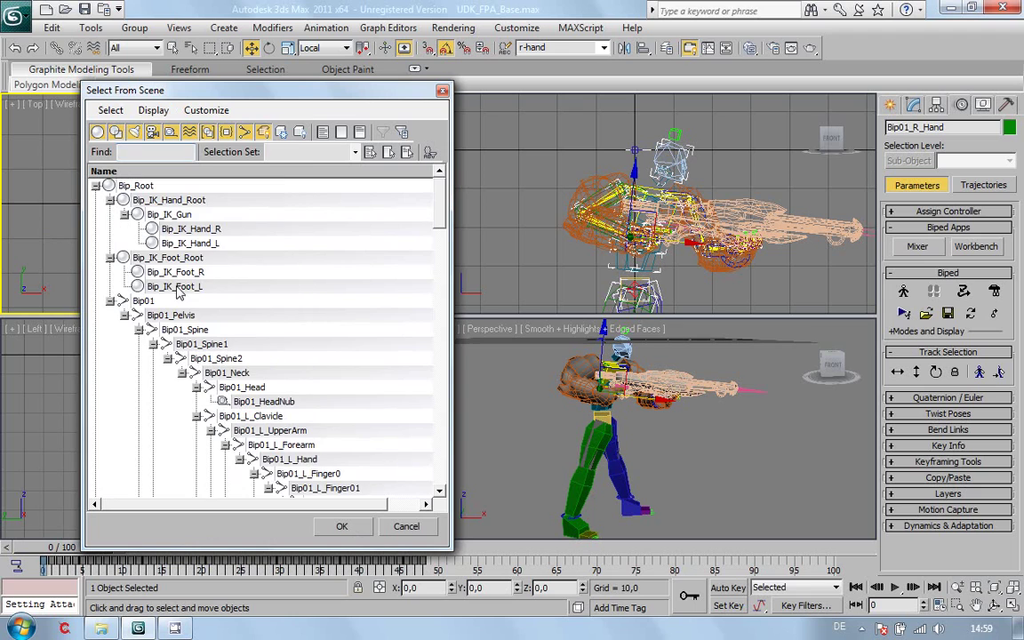
pyautogui.moveTo(442, 210)
pyautogui.mouseDown()
pyautogui.moveTo(435, 269)
pyautogui.moveTo(435, 223)
pyautogui.mouseUp()
pyautogui.click(288, 257)
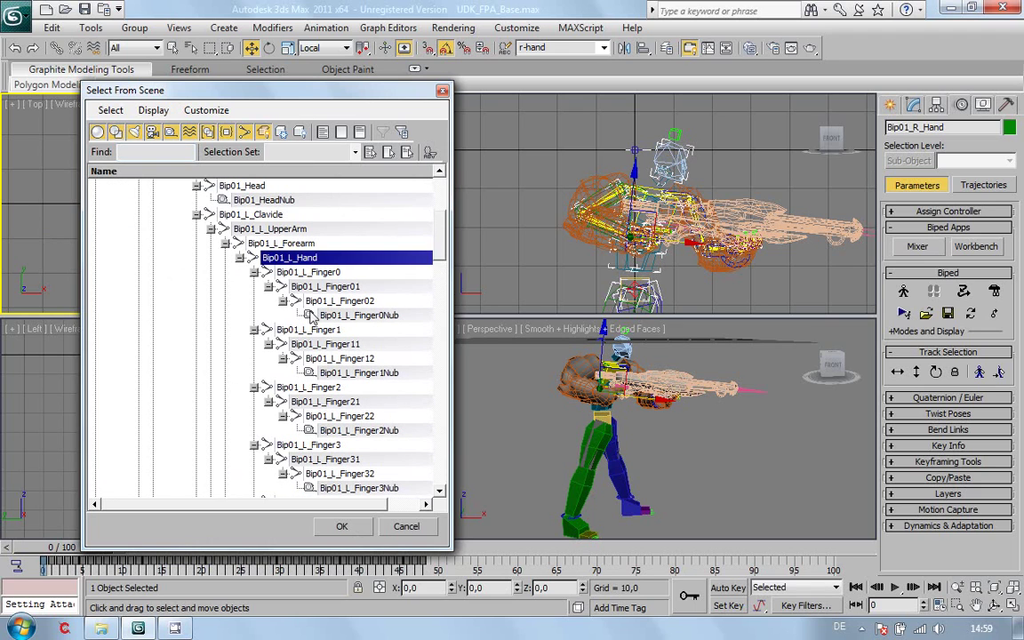
pyautogui.click(343, 527)
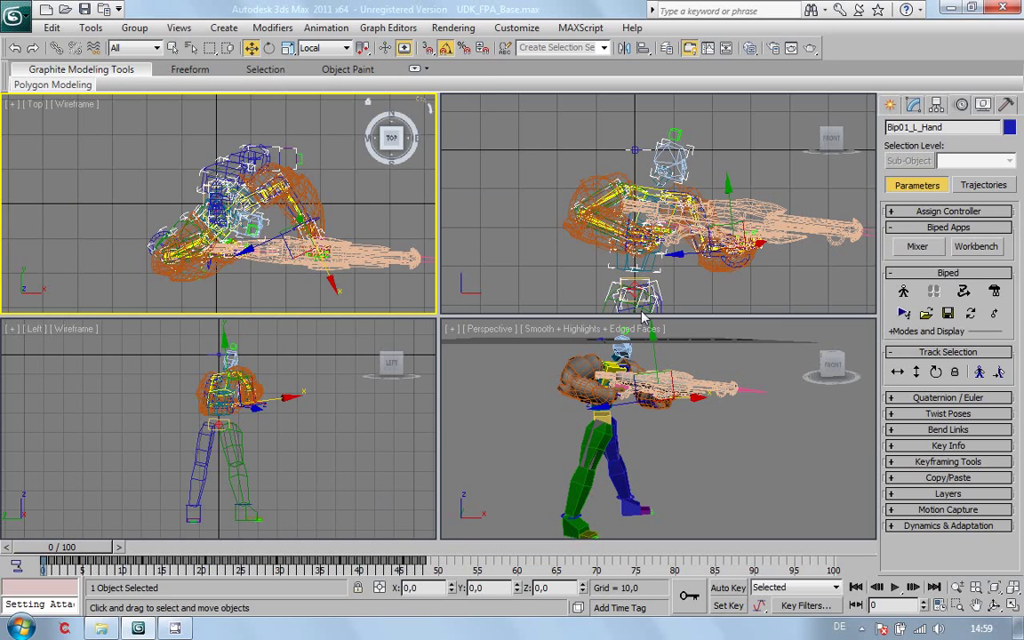
pyautogui.click(329, 27)
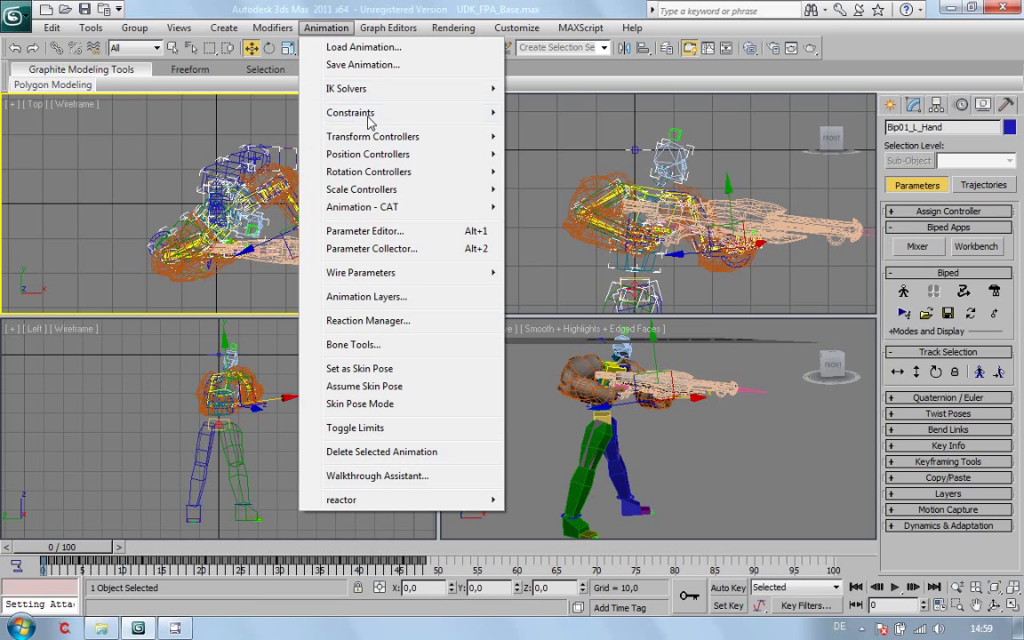
pyautogui.moveTo(425, 111)
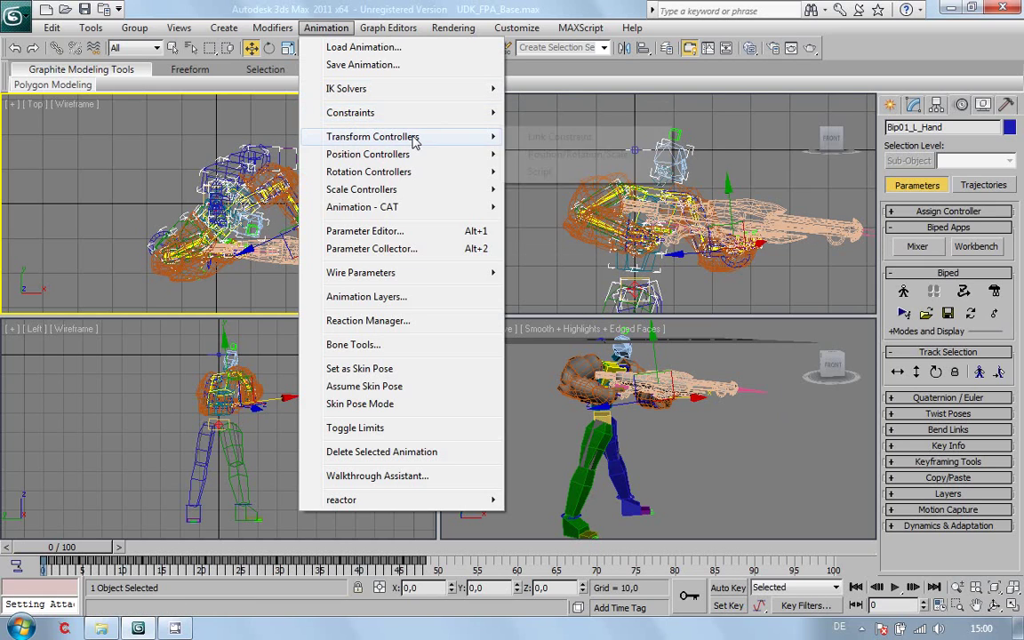
pyautogui.moveTo(406, 194)
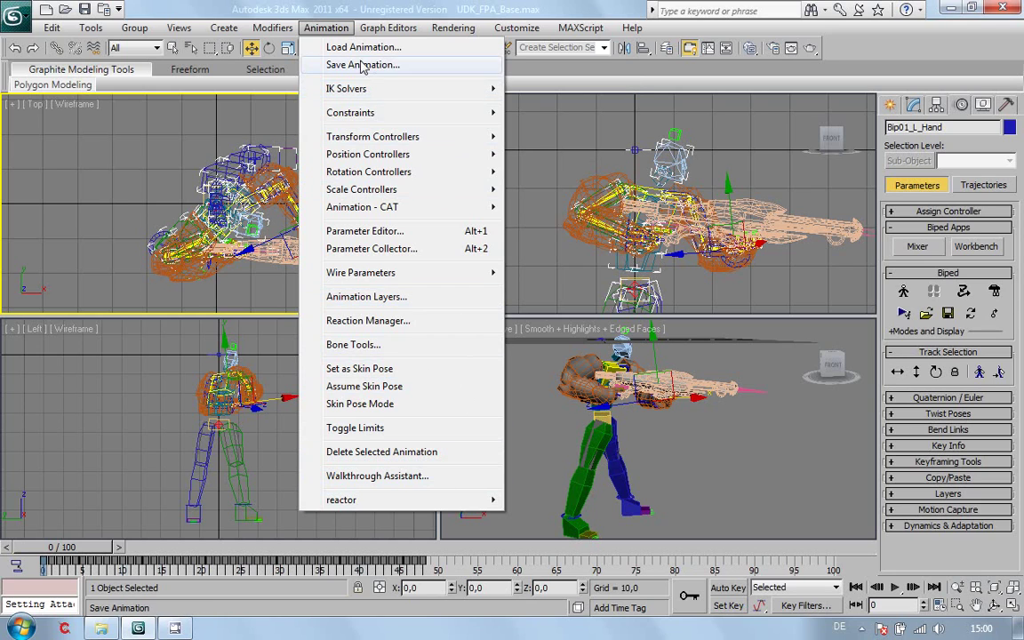
pyautogui.click(332, 30)
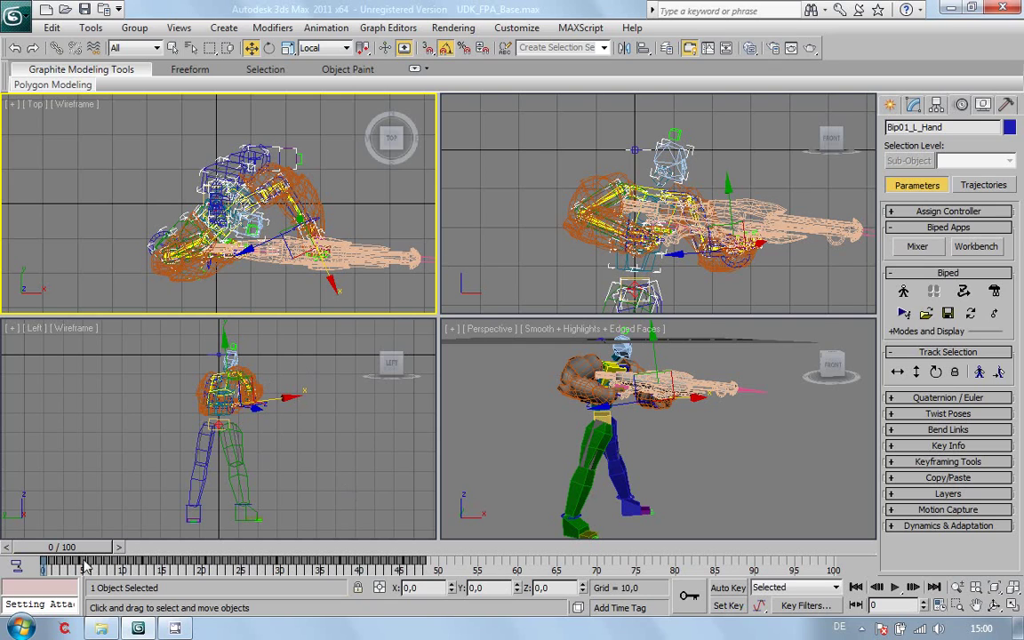
pyautogui.moveTo(95, 546); pyautogui.dragTo(95, 546)
pyautogui.moveTo(203, 536); pyautogui.dragTo(3, 533)
pyautogui.press('w')
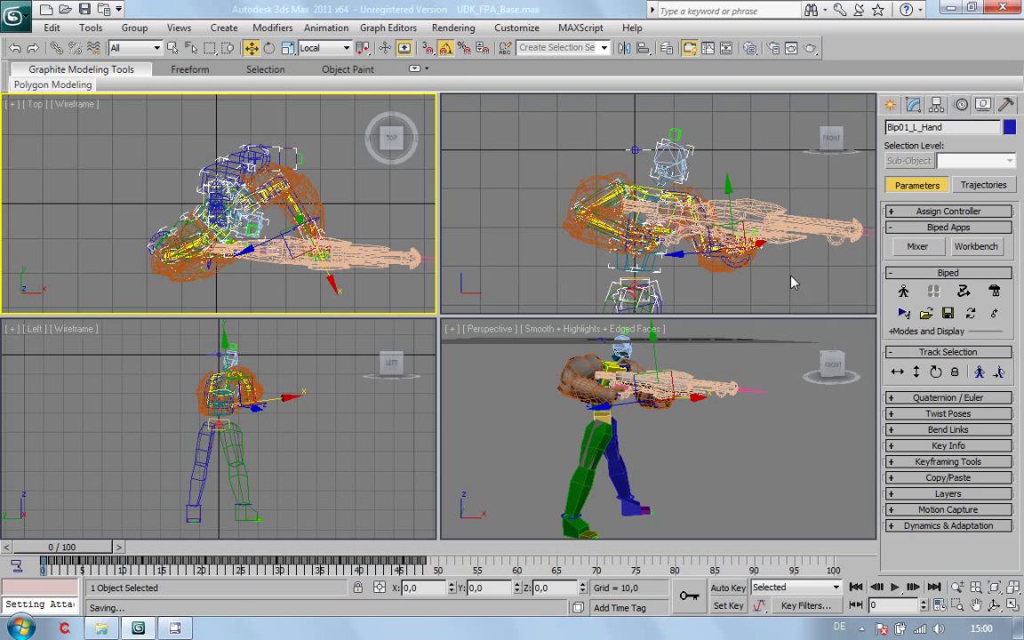
# Examine the expanded bone hierarchy in the scene object list for the hand and weapon bones, leaving the selection as it is
pyautogui.click(188, 48)
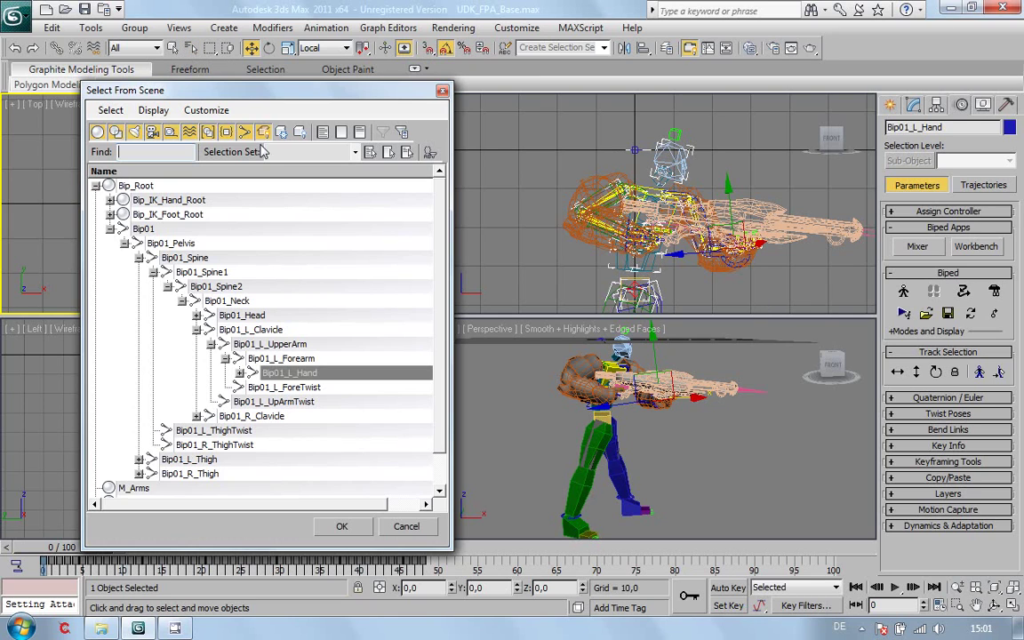
pyautogui.click(153, 110)
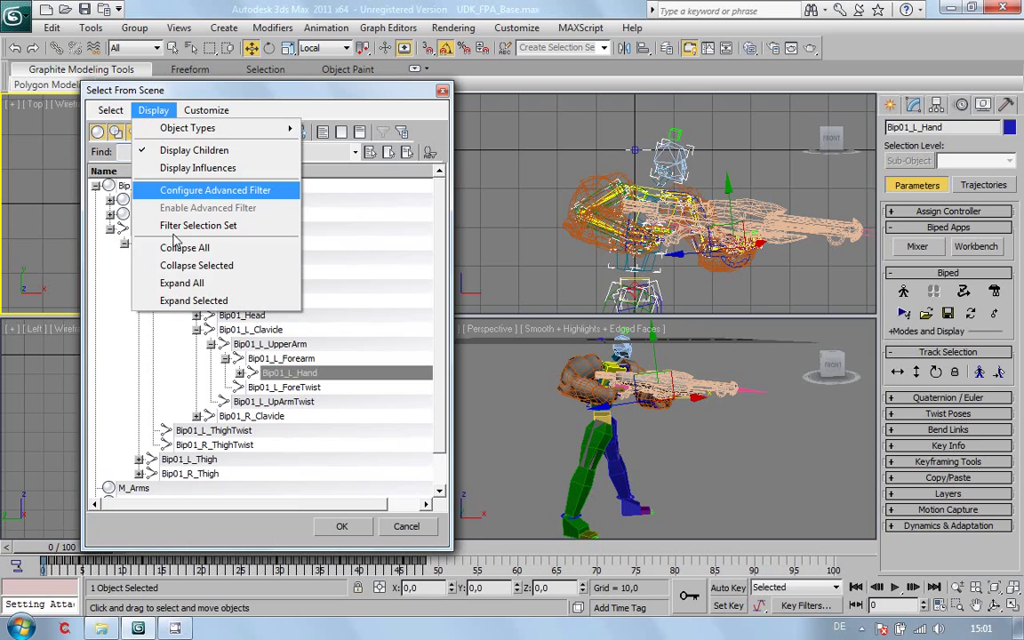
pyautogui.click(182, 290)
pyautogui.scroll(-9, 434, 281)
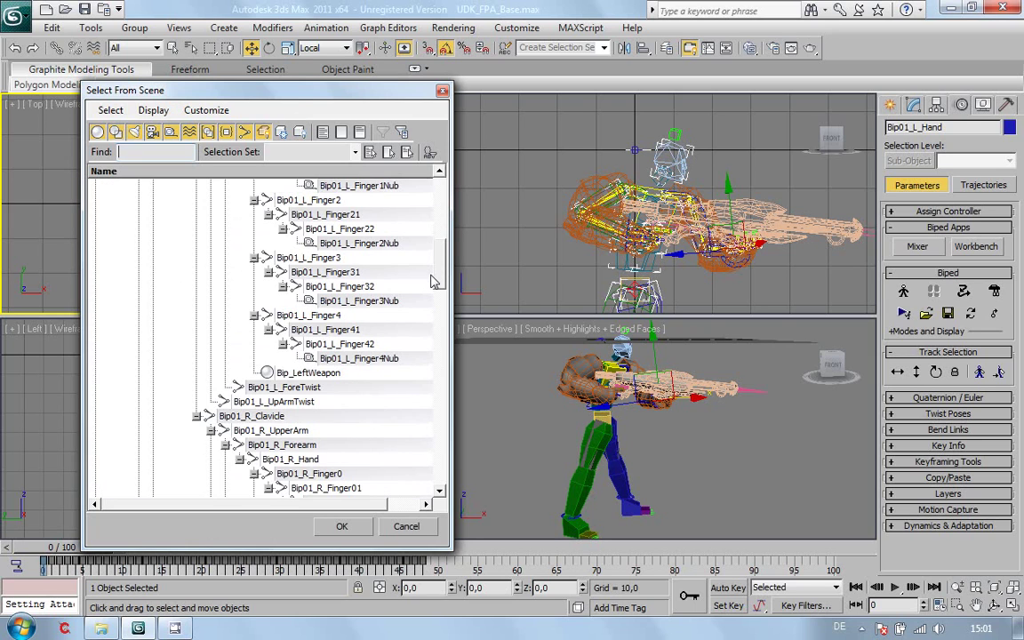
pyautogui.scroll(-4, 433, 281)
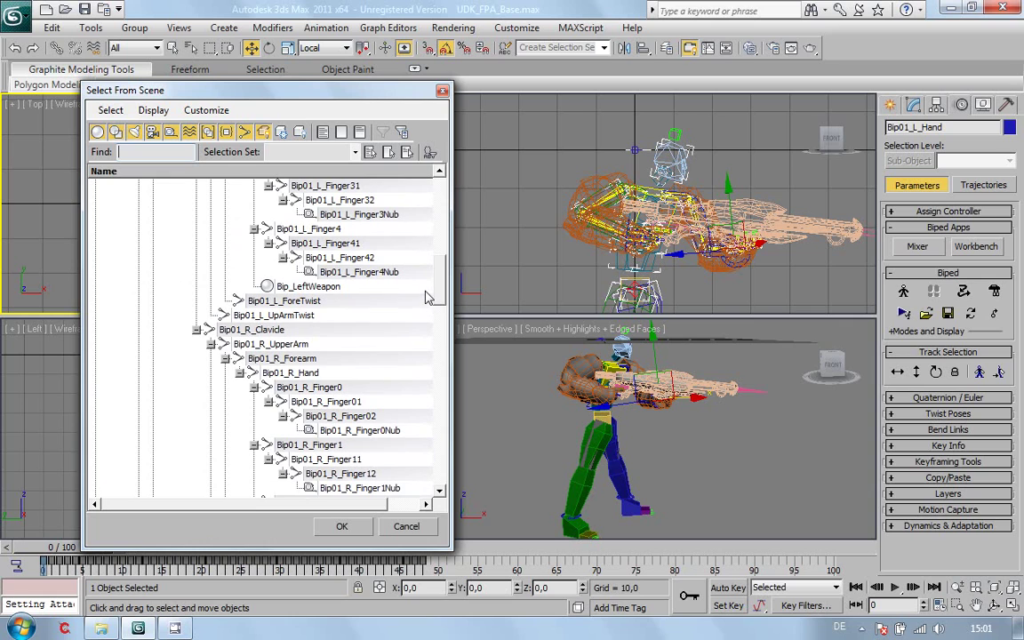
pyautogui.scroll(4, 426, 293)
pyautogui.scroll(-12, 427, 285)
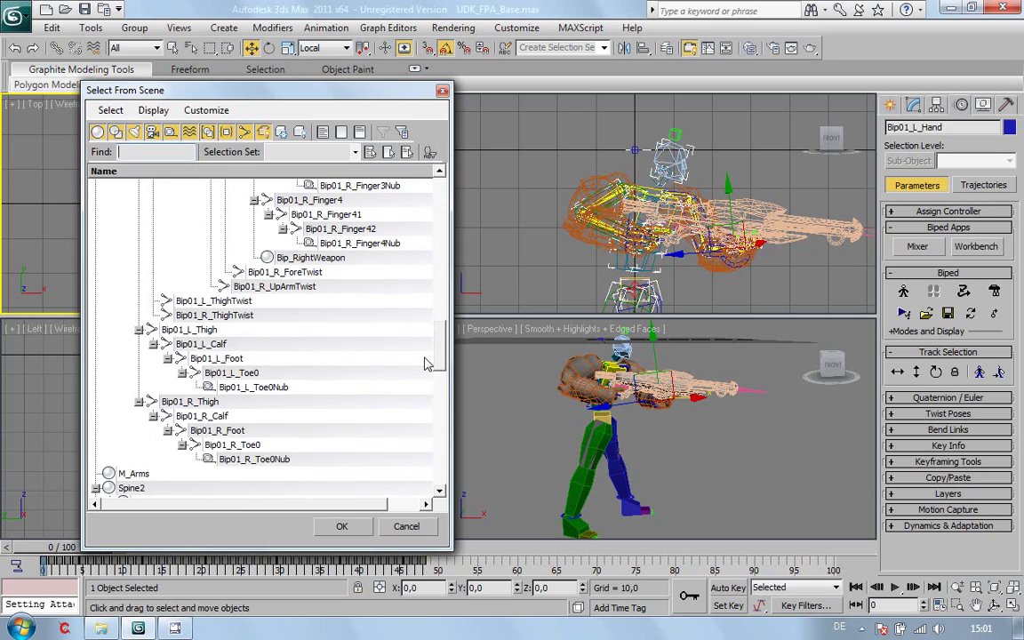
pyautogui.scroll(3, 427, 360)
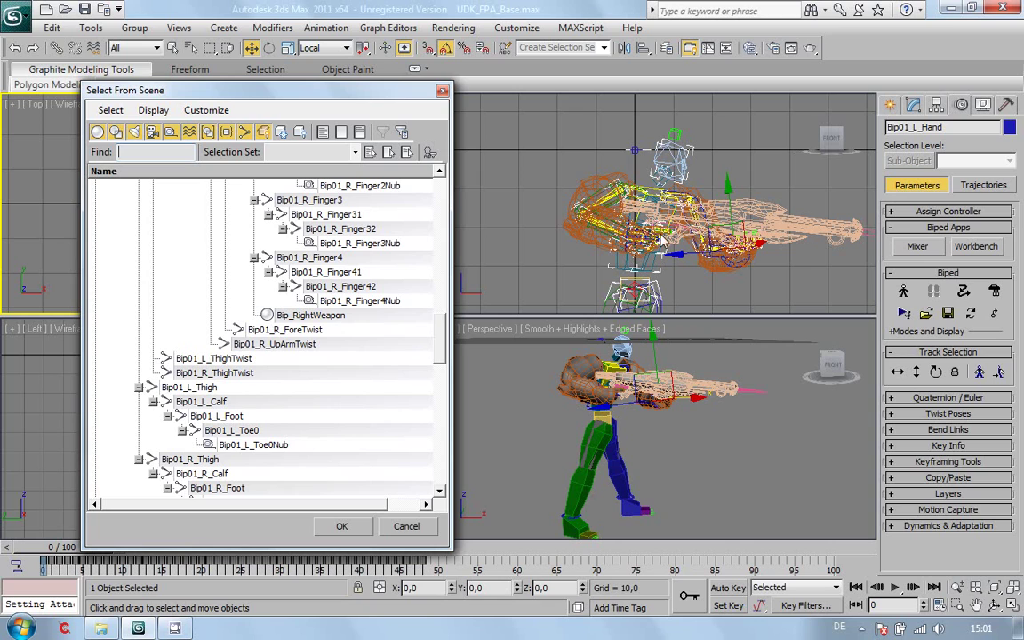
pyautogui.click(441, 93)
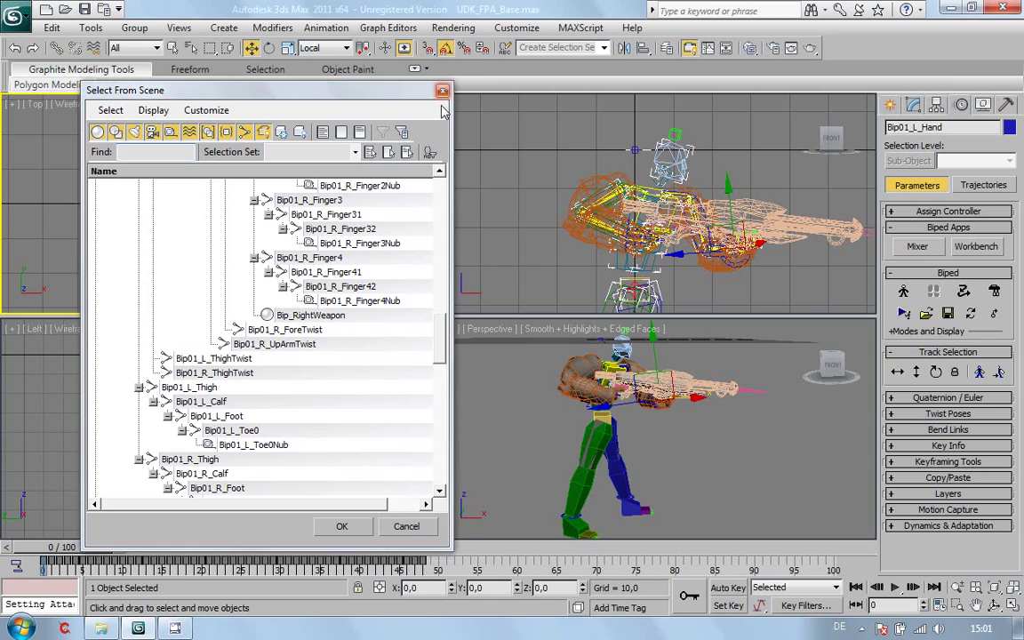
# Save the scene as UDK_FPA_Join_01.max in the FirstPersonArms folder, replacing the existing file
pyautogui.click(27, 18)
pyautogui.click(86, 202)
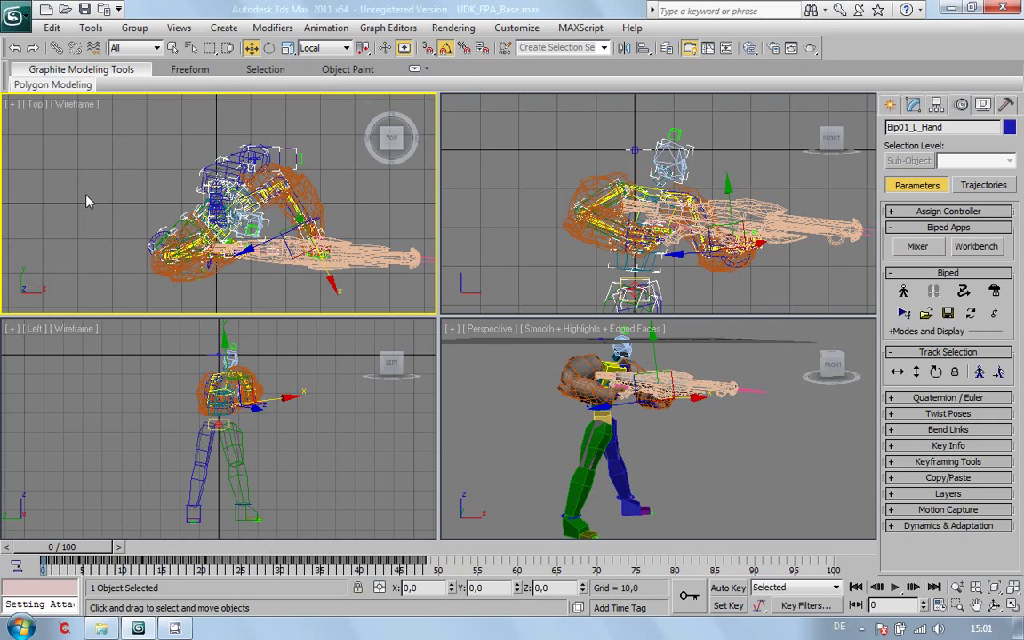
pyautogui.click(84, 149)
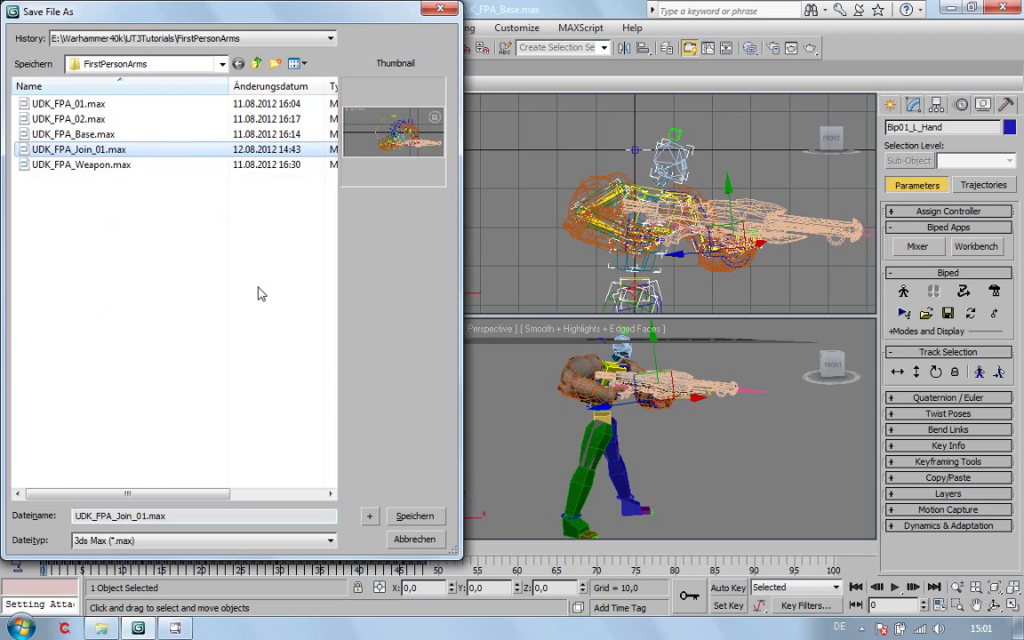
pyautogui.click(409, 517)
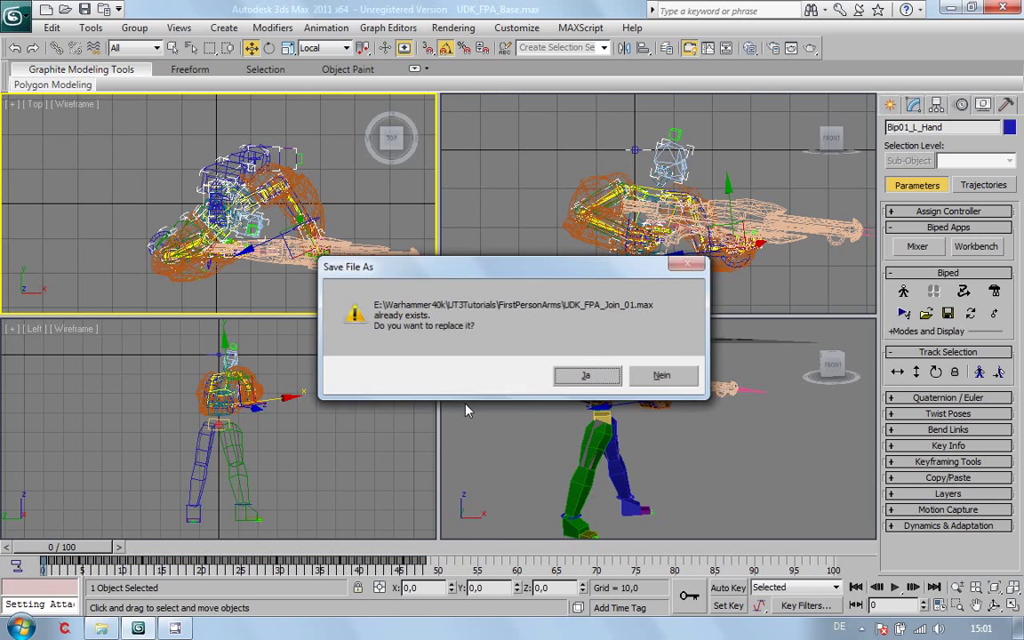
pyautogui.click(587, 377)
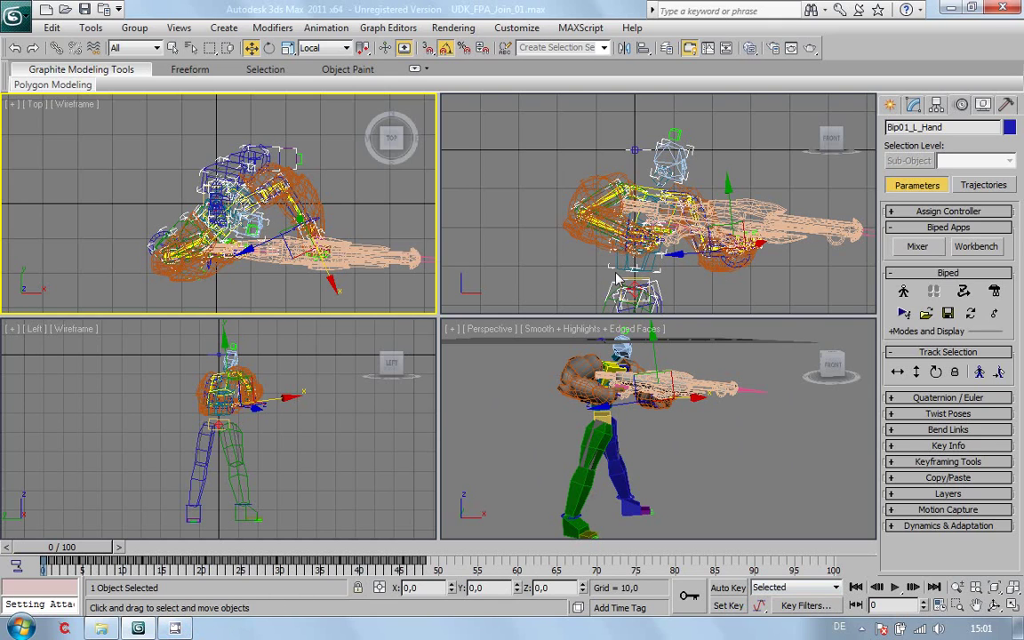
pyautogui.click(861, 628)
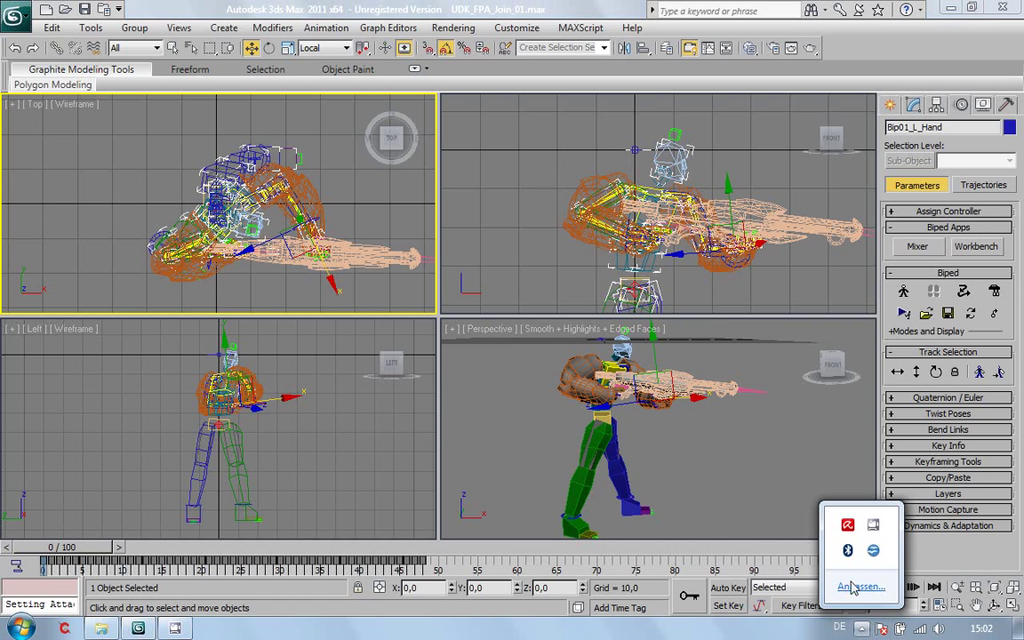
pyautogui.click(874, 526)
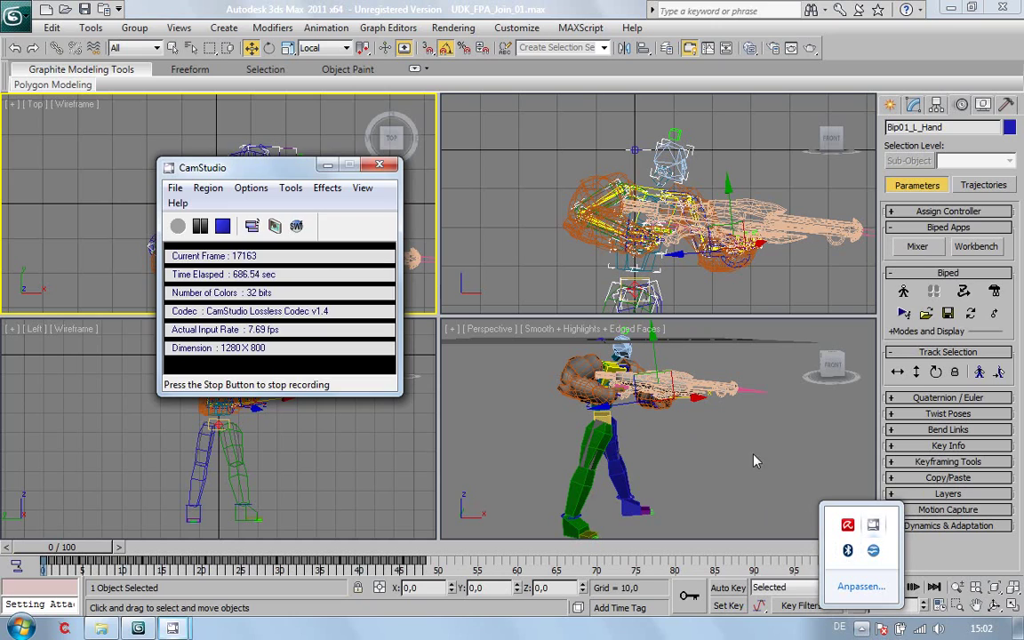